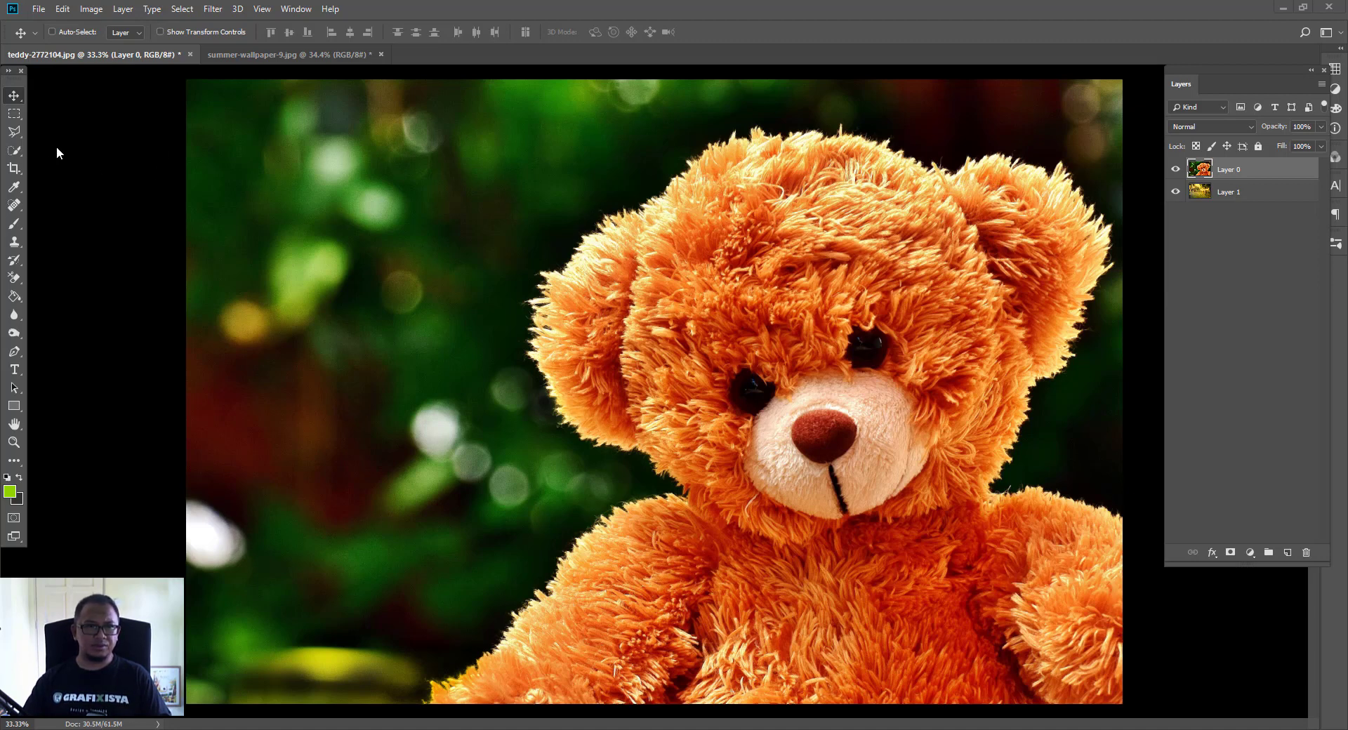
# Draw a closed, straight-segment Pen tool path around the teddy bear, just outside its fur and along the image's lower edge
pyautogui.click(15, 131)
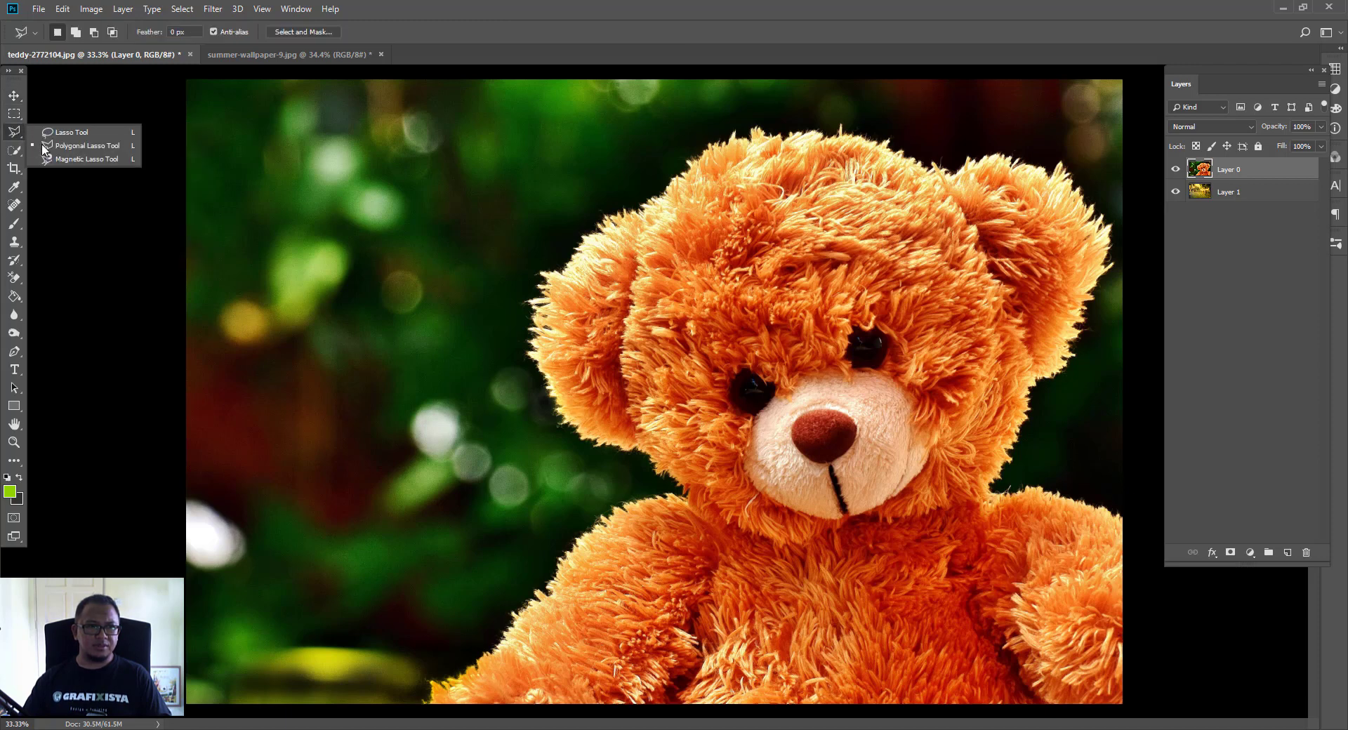
pyautogui.click(28, 145)
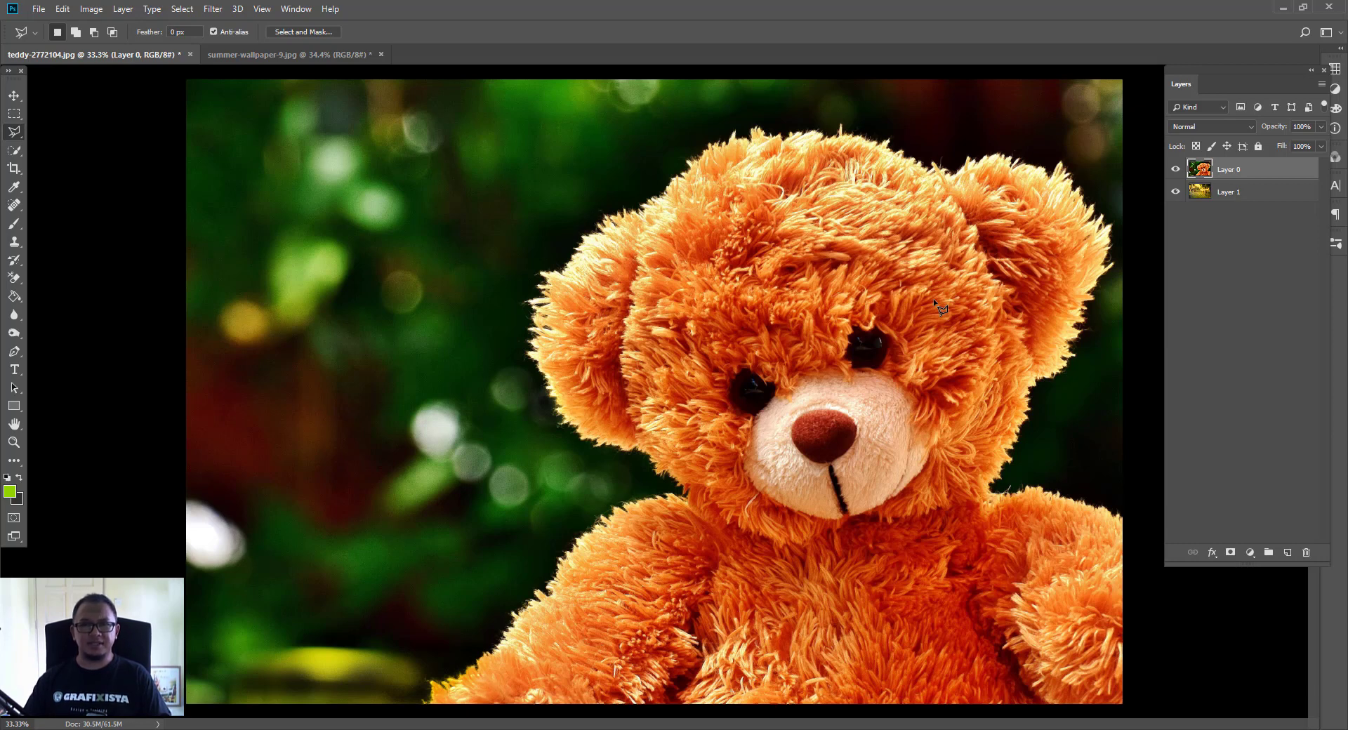
pyautogui.click(18, 352)
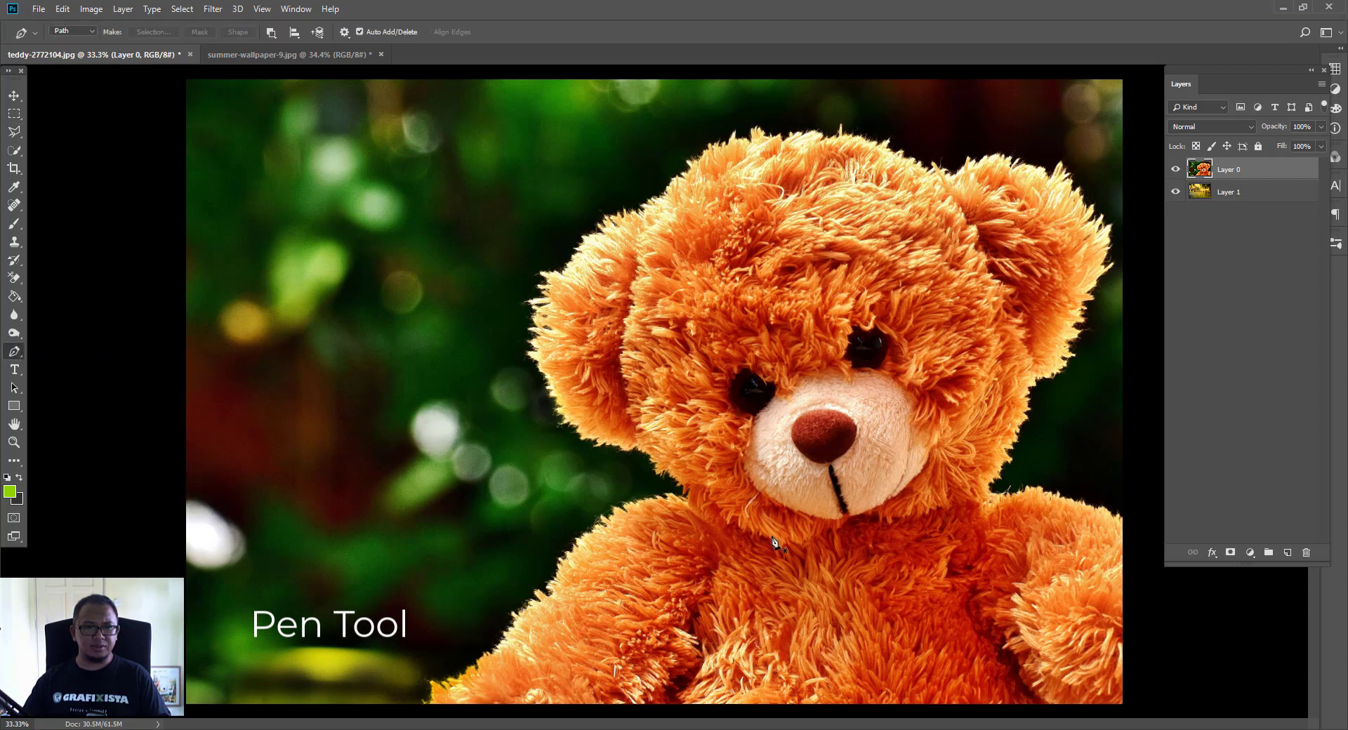
pyautogui.click(410, 697)
pyautogui.click(432, 666)
pyautogui.click(466, 643)
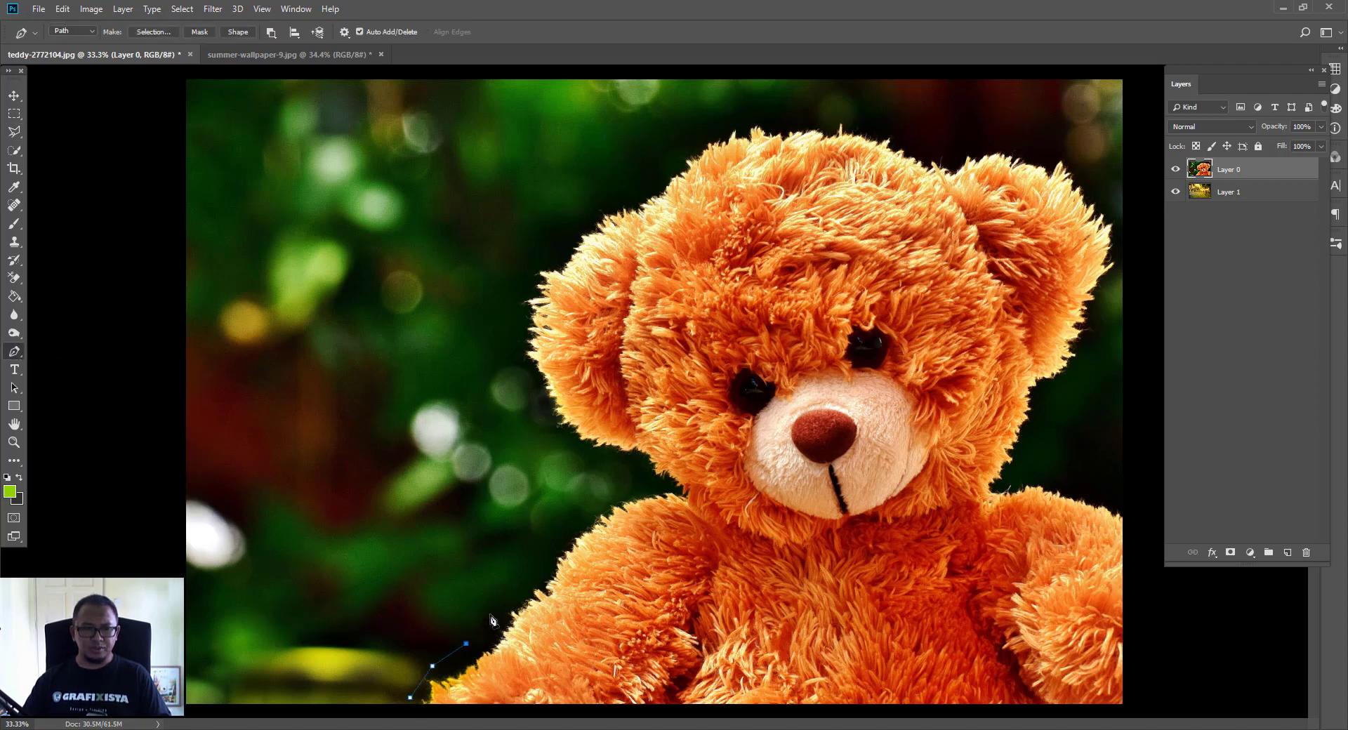
pyautogui.click(499, 604)
pyautogui.click(539, 551)
pyautogui.click(569, 506)
pyautogui.click(616, 482)
pyautogui.click(651, 482)
pyautogui.click(632, 463)
pyautogui.click(584, 457)
pyautogui.click(535, 390)
pyautogui.click(510, 340)
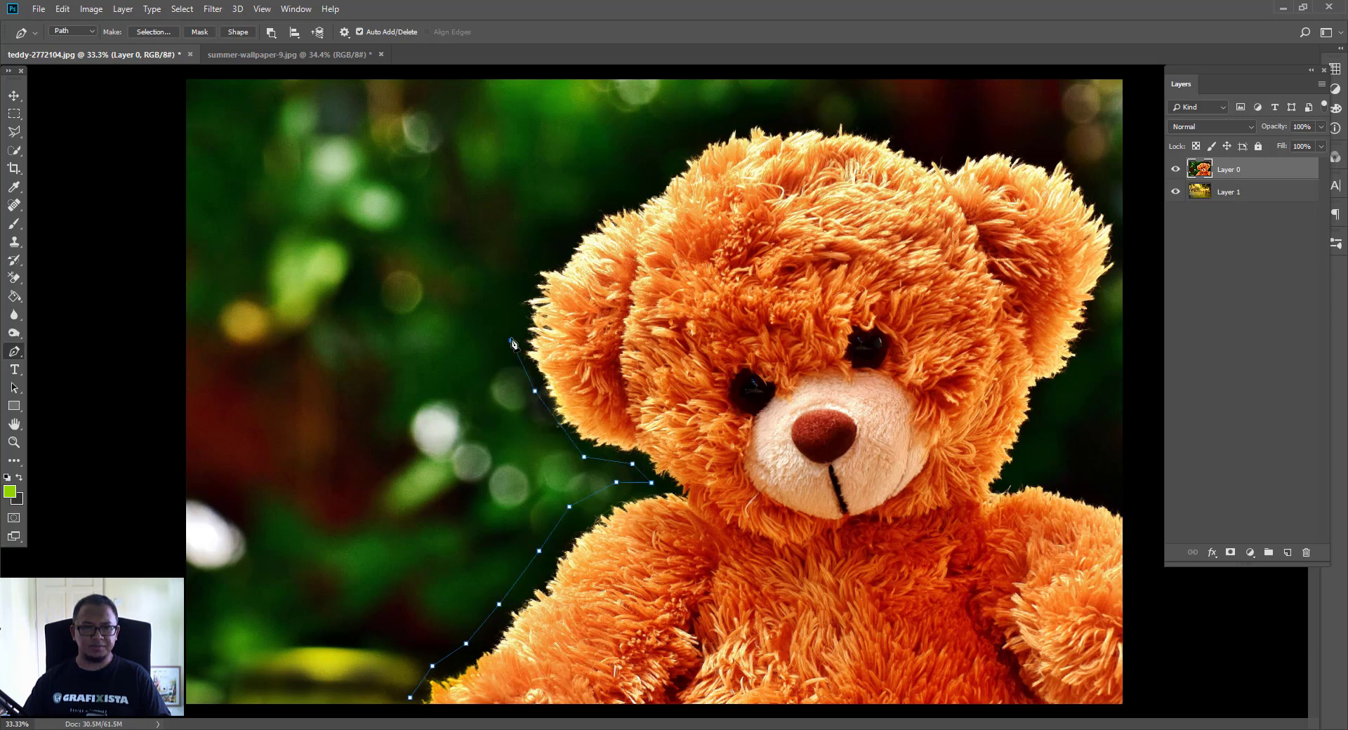
pyautogui.click(520, 293)
pyautogui.click(551, 244)
pyautogui.click(591, 205)
pyautogui.click(640, 179)
pyautogui.click(685, 147)
pyautogui.click(720, 127)
pyautogui.click(777, 110)
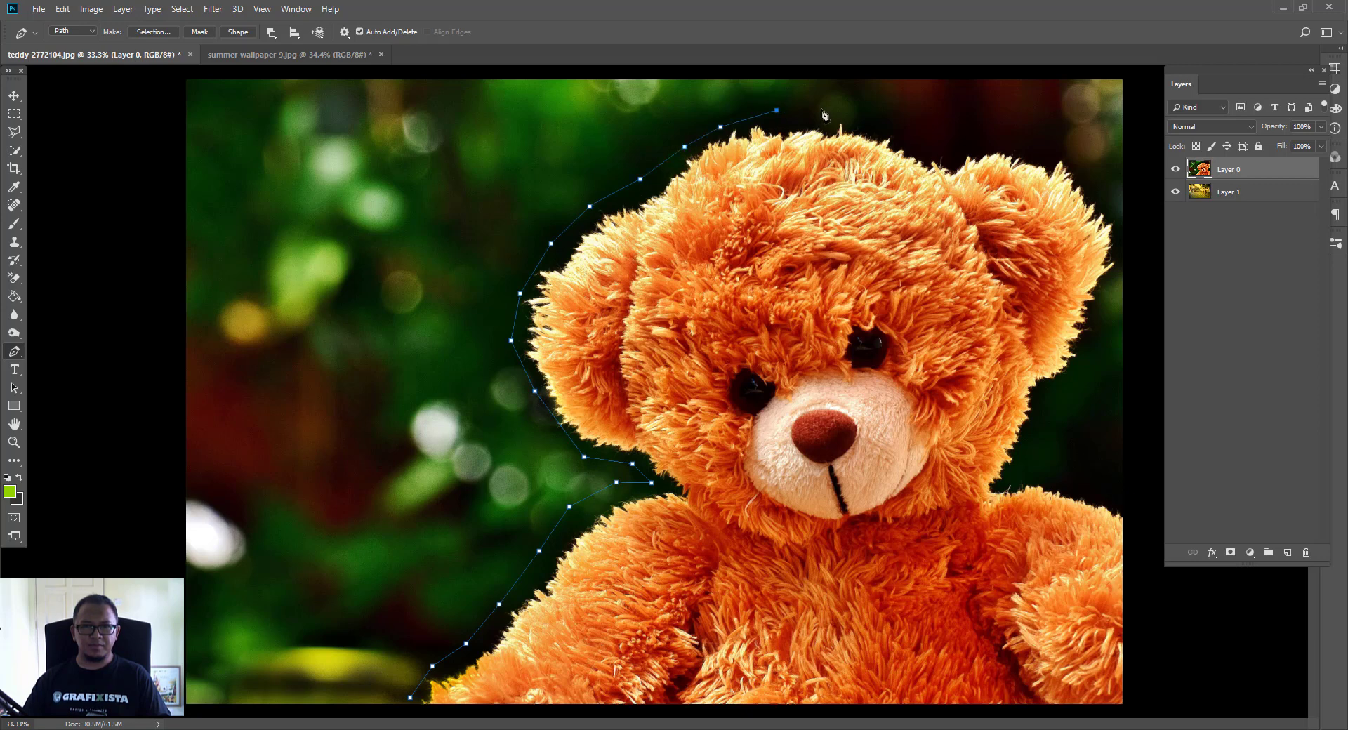
pyautogui.click(836, 111)
pyautogui.click(901, 119)
pyautogui.click(938, 148)
pyautogui.click(998, 141)
pyautogui.click(1006, 141)
pyautogui.click(1057, 150)
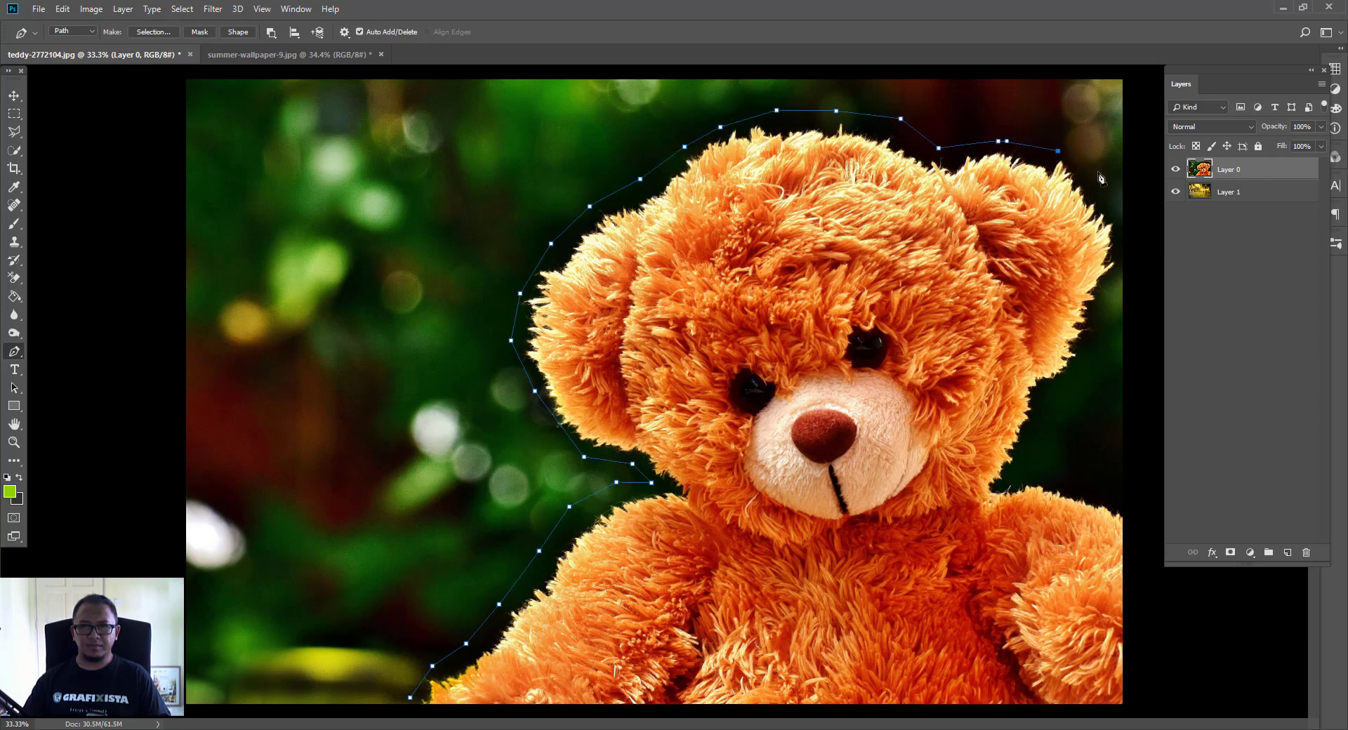
pyautogui.click(1098, 172)
pyautogui.click(1119, 210)
pyautogui.click(1118, 290)
pyautogui.click(1097, 372)
pyautogui.click(1065, 430)
pyautogui.click(1024, 468)
pyautogui.click(1077, 470)
pyautogui.click(1130, 494)
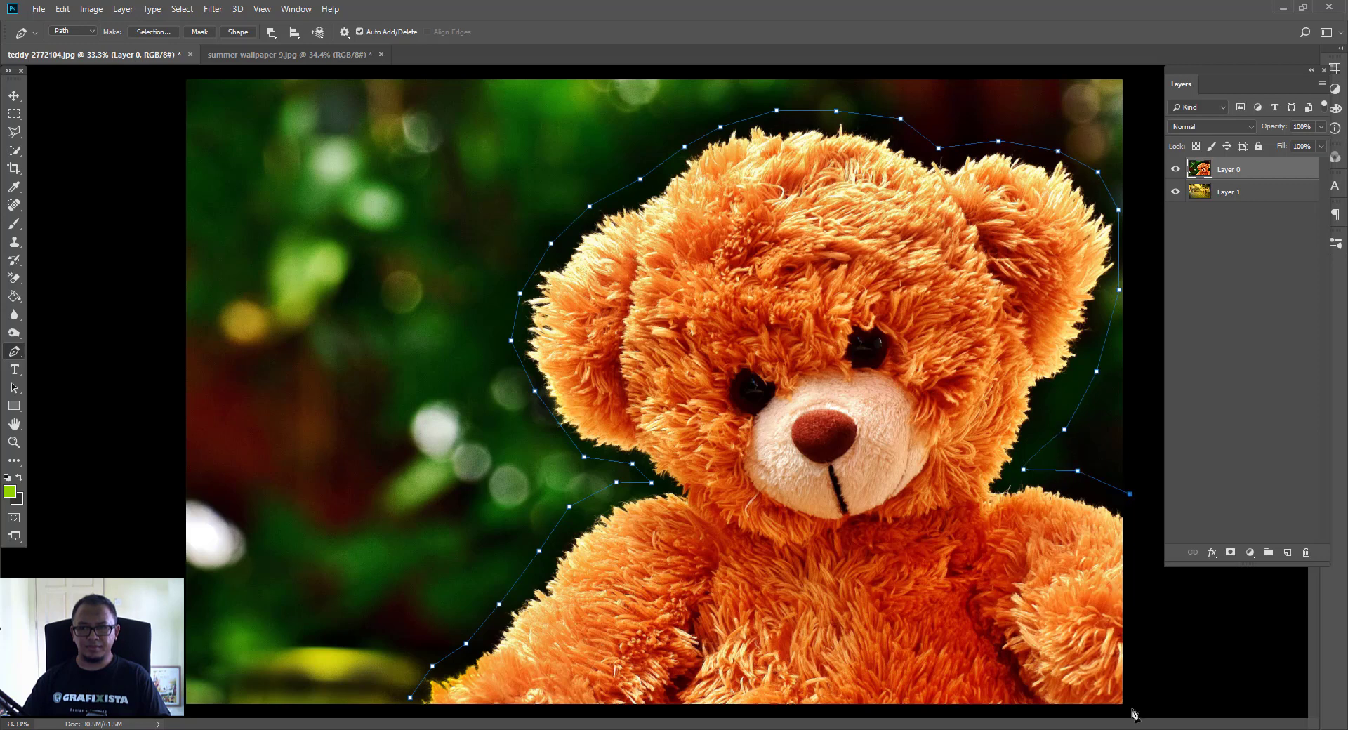
pyautogui.moveTo(1132, 708); pyautogui.dragTo(1143, 709)
pyautogui.click(408, 710)
pyautogui.click(409, 697)
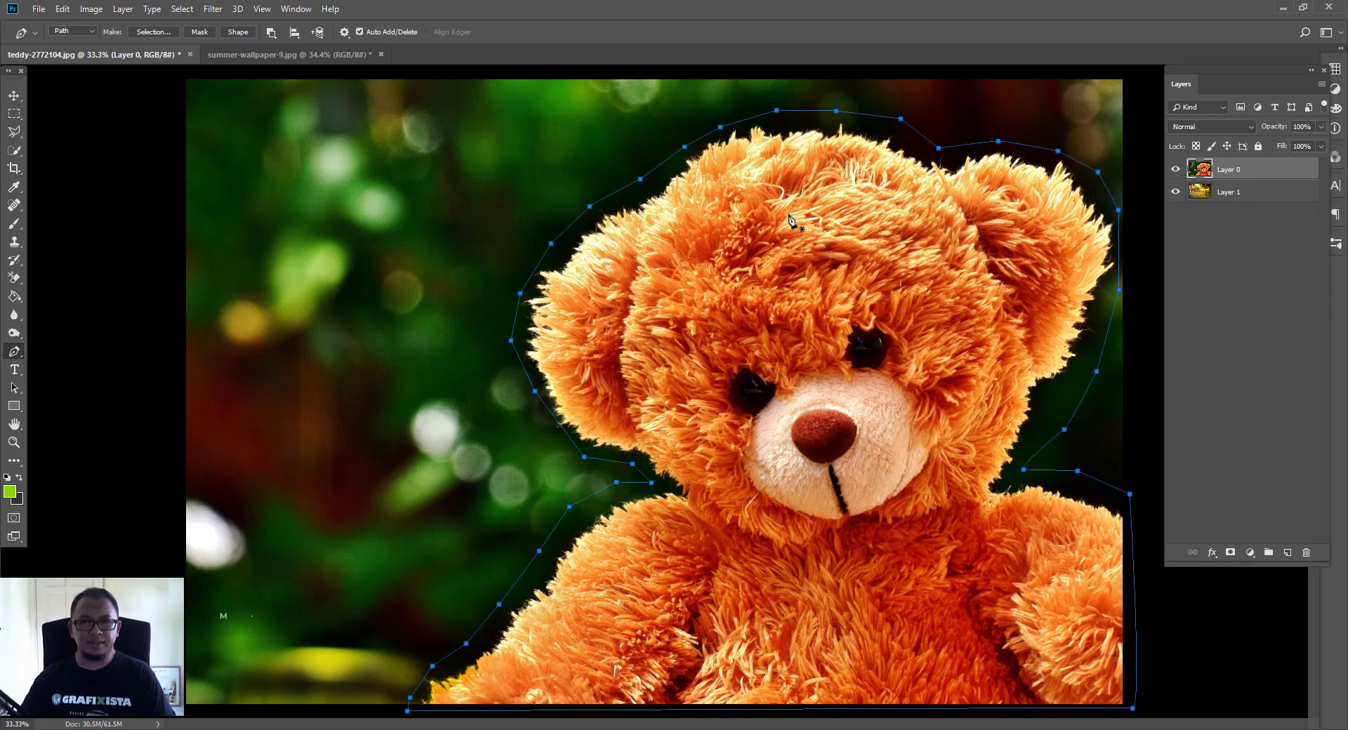
# Turn the path into a new anti-aliased selection with a 0-pixel feather and invert it to select the bear
pyautogui.rightClick(738, 297)
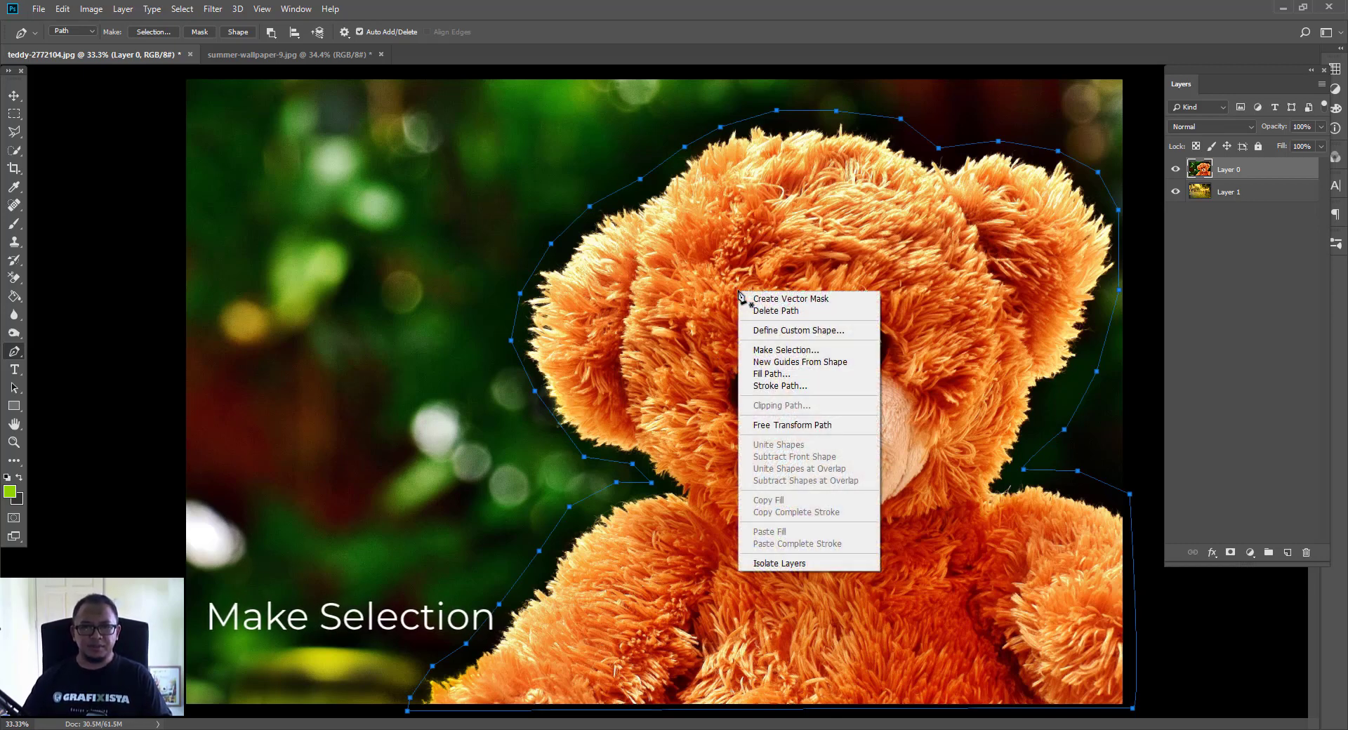
pyautogui.click(785, 351)
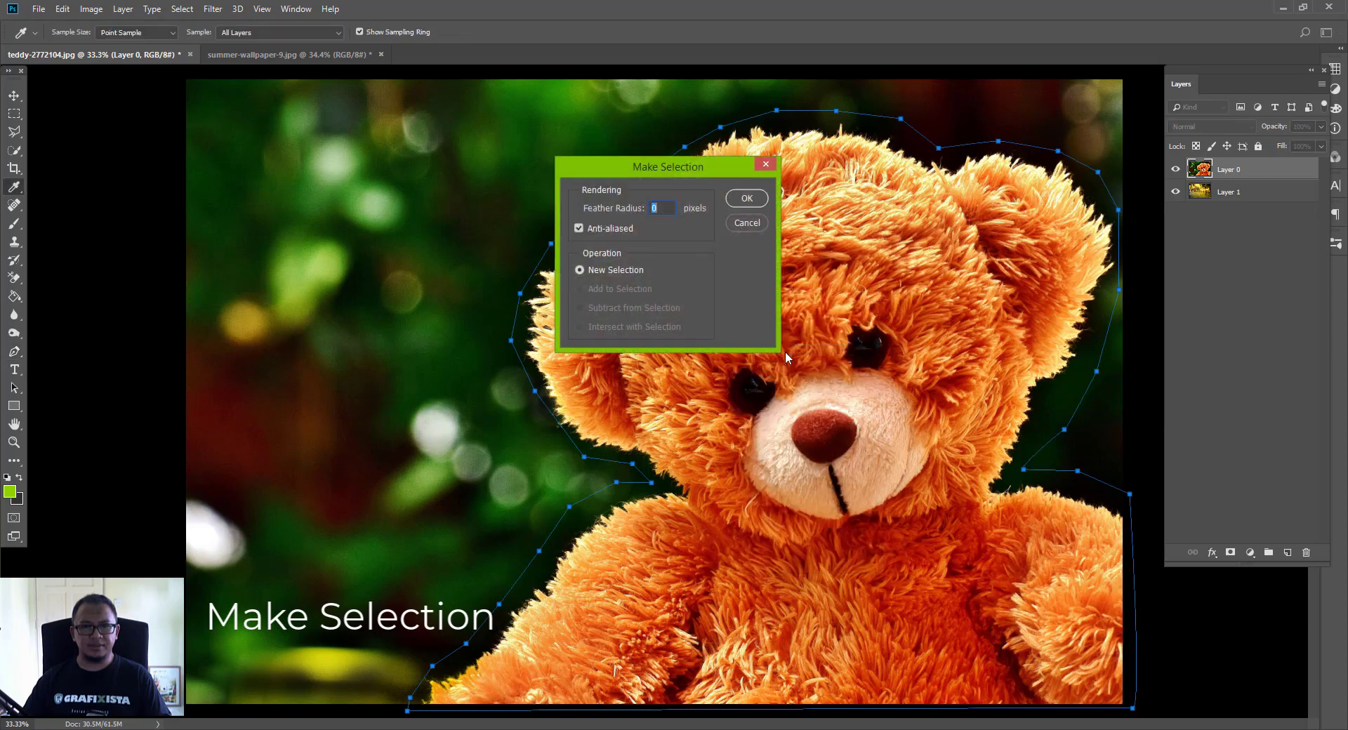
pyautogui.click(744, 199)
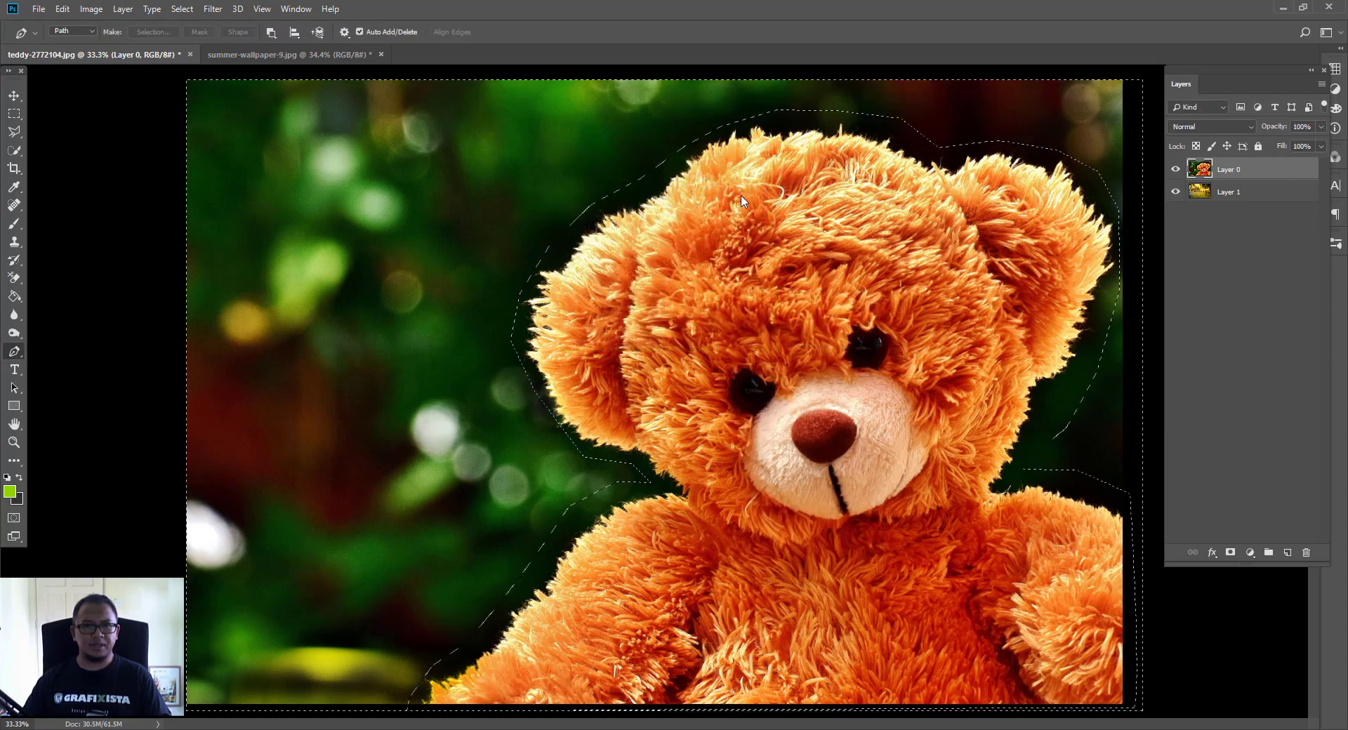
pyautogui.click(182, 10)
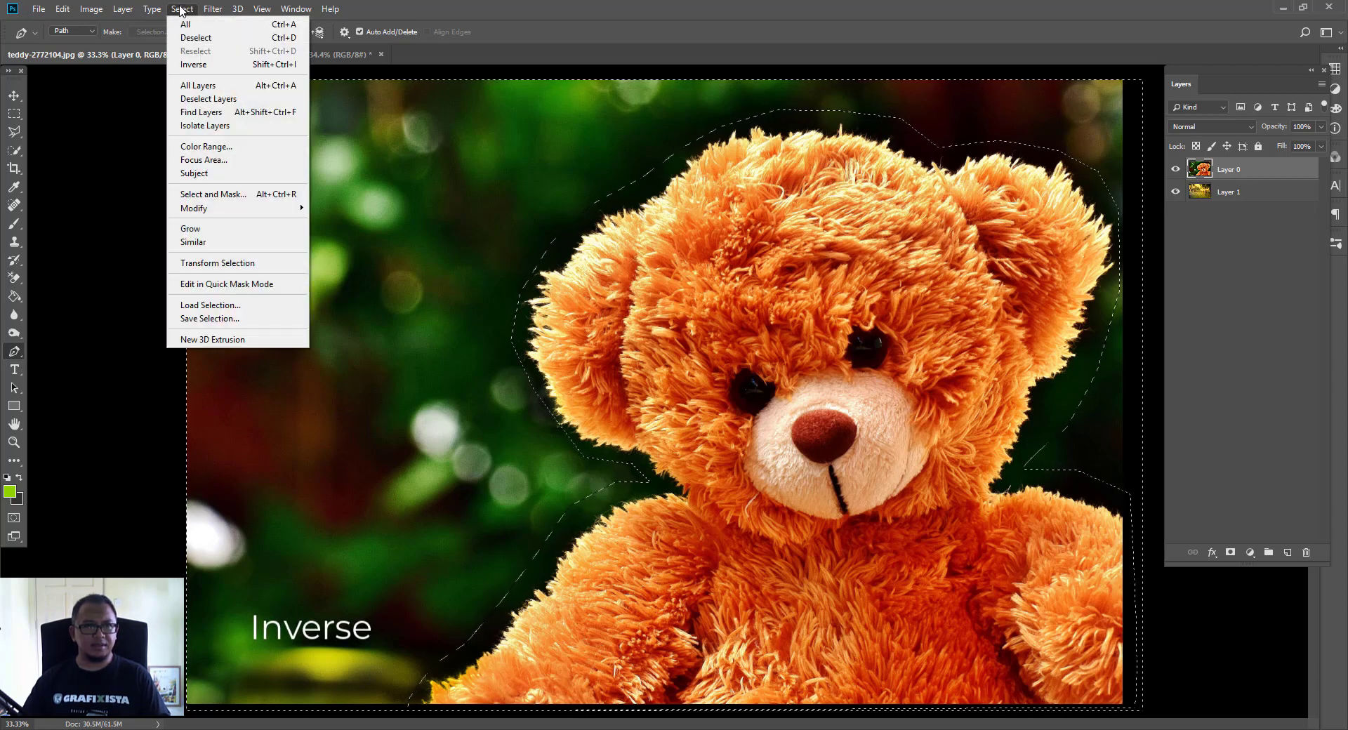
pyautogui.click(195, 68)
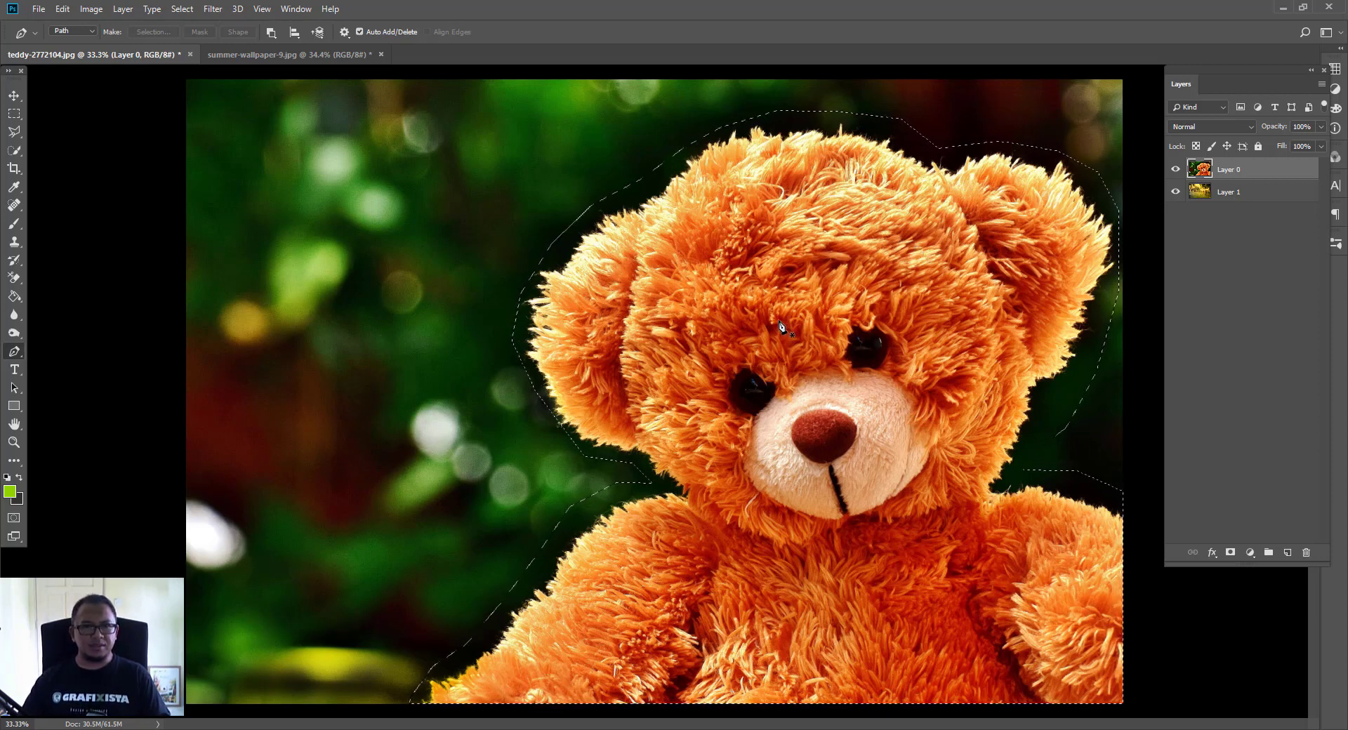
# Refine the fur edges all around the bear in Select and Mask with a size 300 Refine Edge Brush at 50% overlay opacity
pyautogui.click(13, 151)
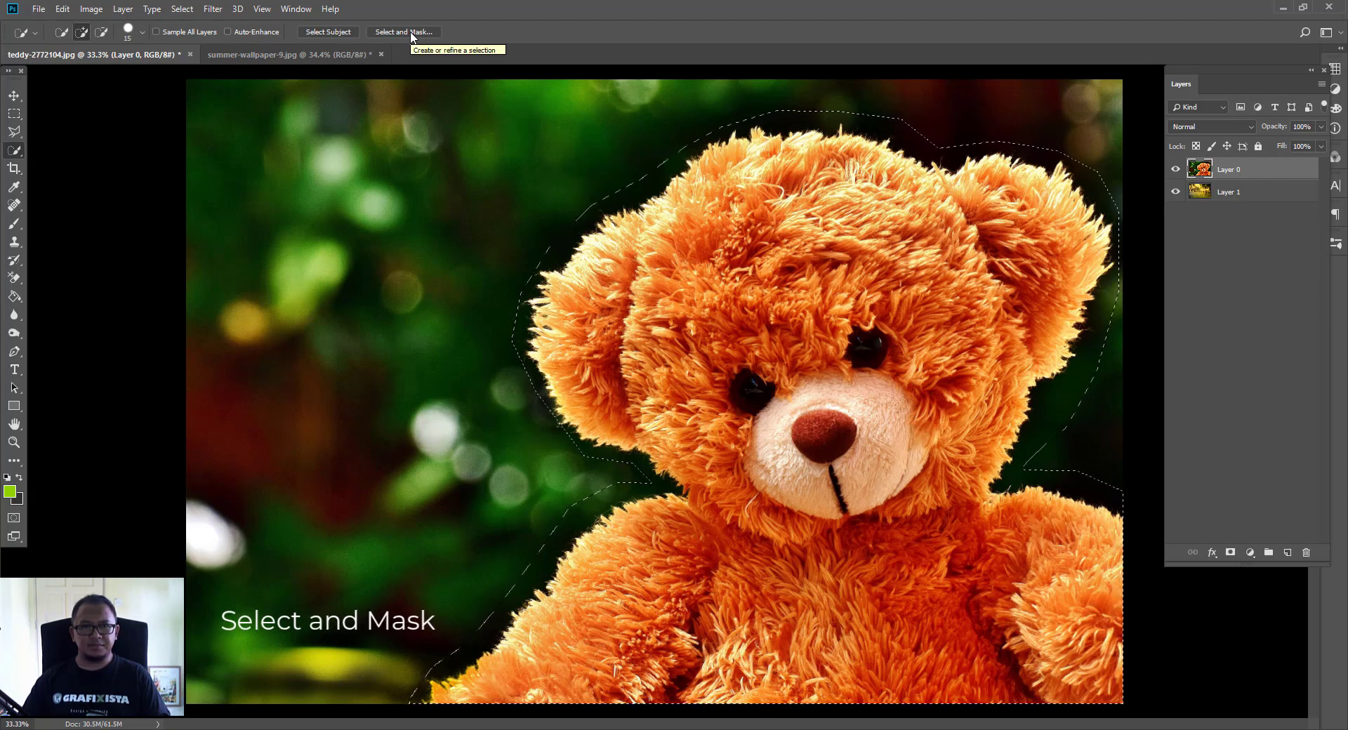
pyautogui.click(410, 33)
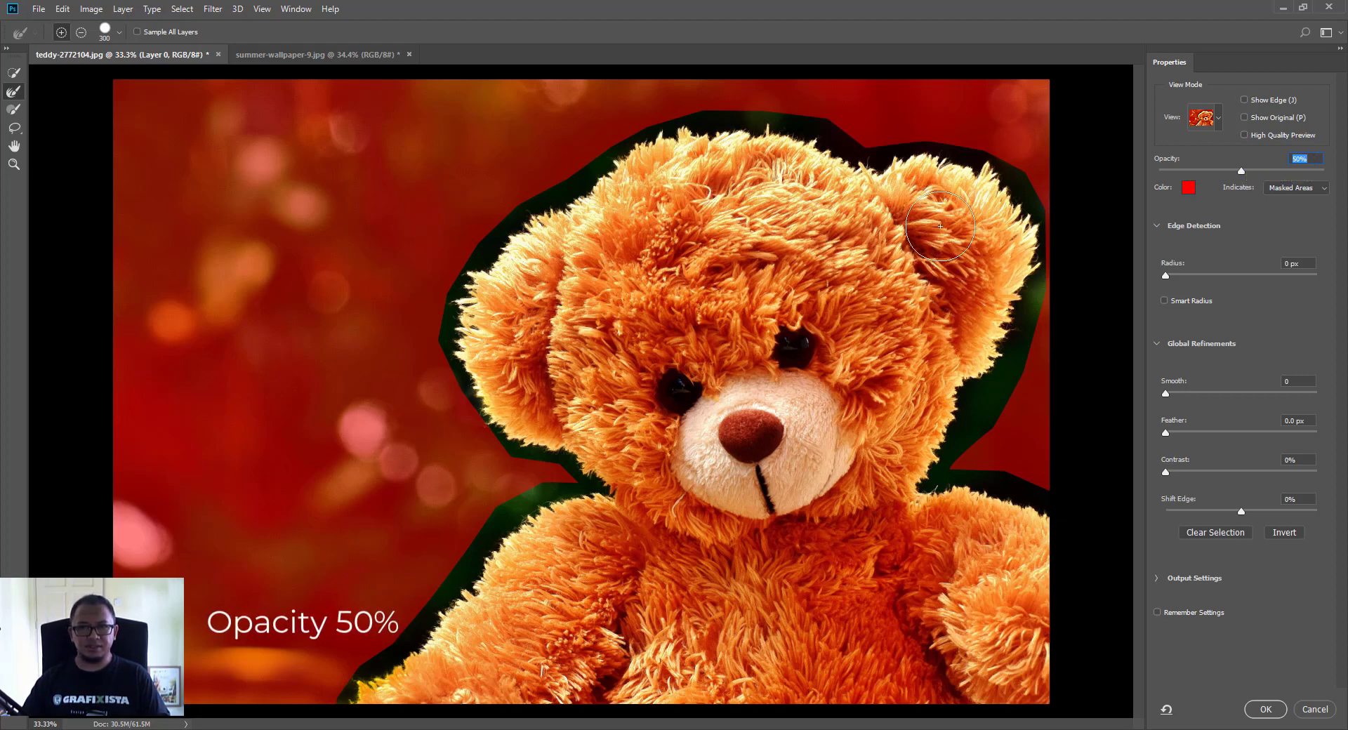
pyautogui.moveTo(495, 193)
pyautogui.mouseDown()
pyautogui.moveTo(487, 229)
pyautogui.moveTo(431, 293)
pyautogui.mouseUp()
pyautogui.moveTo(424, 386)
pyautogui.mouseDown()
pyautogui.moveTo(446, 410)
pyautogui.moveTo(436, 348)
pyautogui.moveTo(487, 459)
pyautogui.moveTo(590, 482)
pyautogui.moveTo(522, 505)
pyautogui.moveTo(331, 705)
pyautogui.mouseUp()
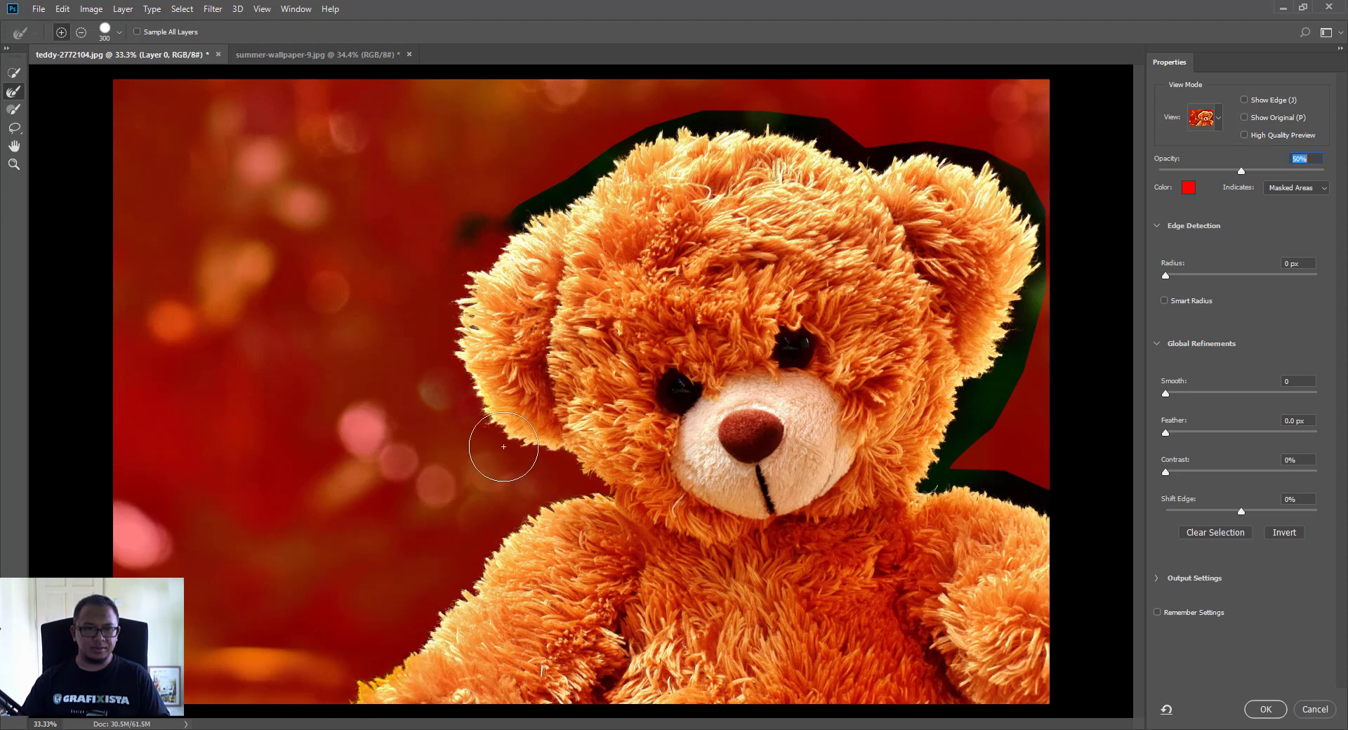
pyautogui.moveTo(472, 220)
pyautogui.mouseDown()
pyautogui.moveTo(629, 132)
pyautogui.moveTo(777, 101)
pyautogui.moveTo(867, 152)
pyautogui.moveTo(921, 144)
pyautogui.moveTo(1007, 171)
pyautogui.moveTo(1040, 240)
pyautogui.moveTo(1036, 275)
pyautogui.moveTo(1008, 361)
pyautogui.moveTo(930, 469)
pyautogui.moveTo(1064, 513)
pyautogui.moveTo(1011, 487)
pyautogui.moveTo(926, 480)
pyautogui.mouseUp()
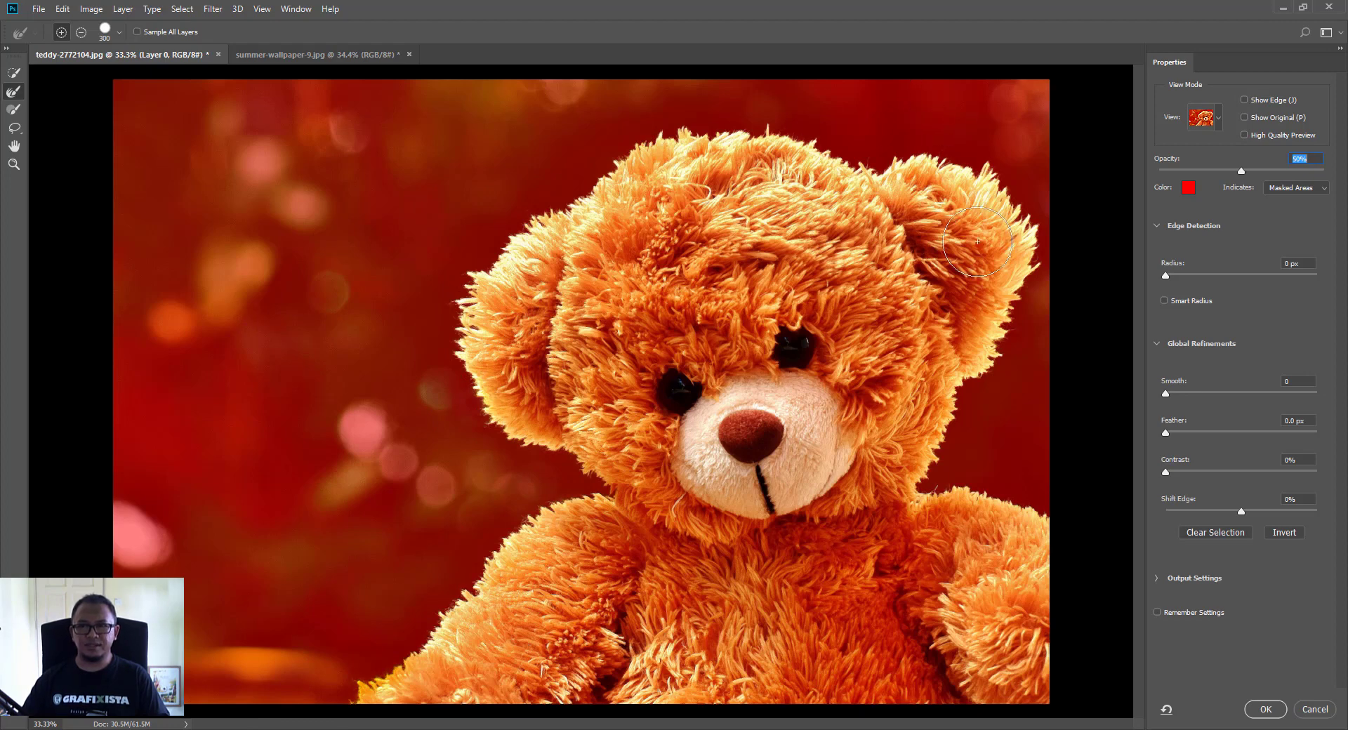
pyautogui.click(1263, 709)
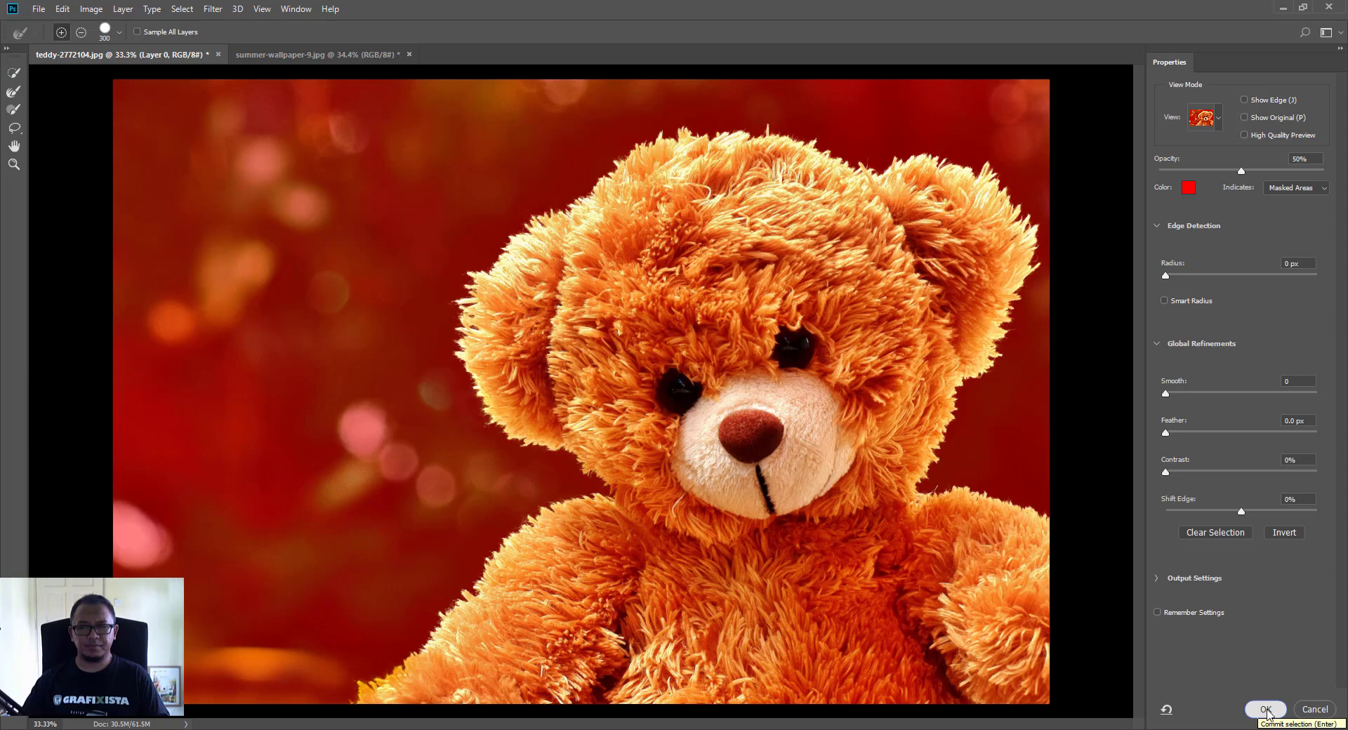
pyautogui.click(1266, 711)
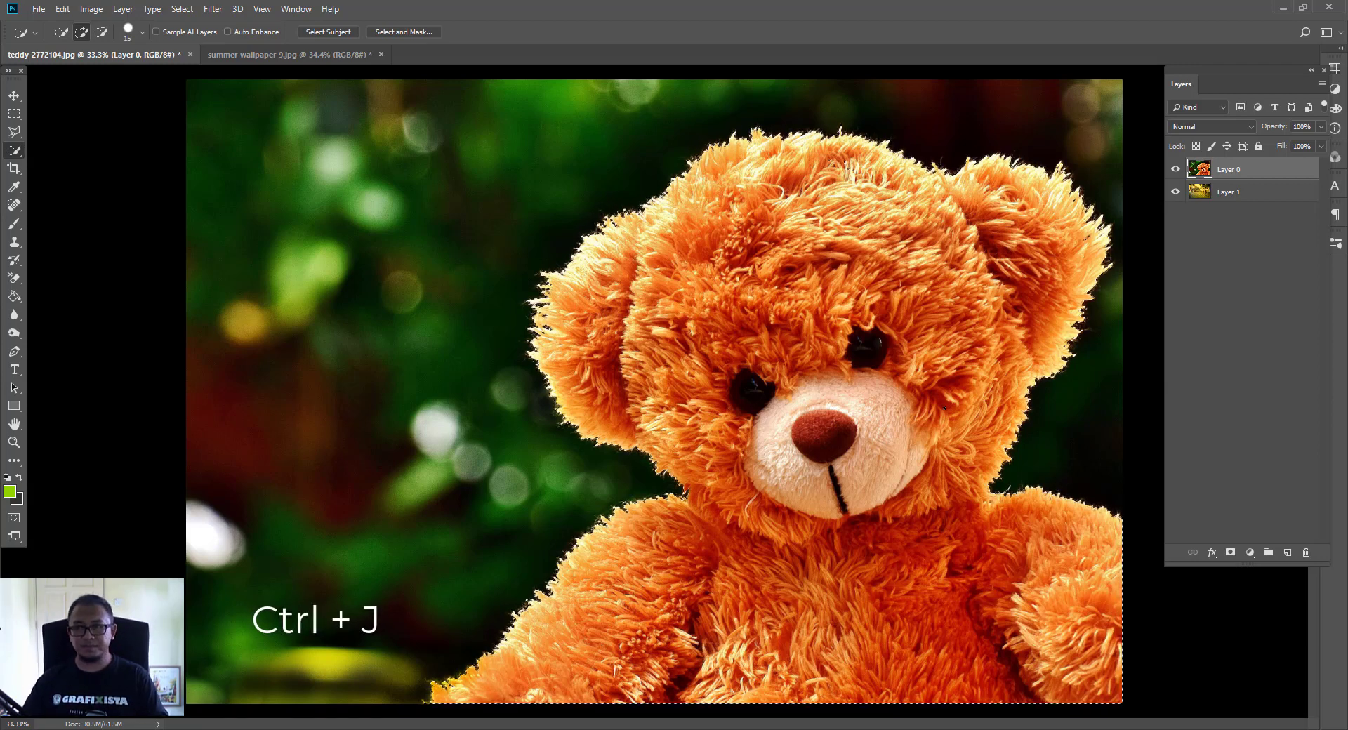
# Try copying the selected bear to a new layer with the original Layer 0 hidden
pyautogui.hotkey('ctrl', 'j')
pyautogui.click(1176, 192)
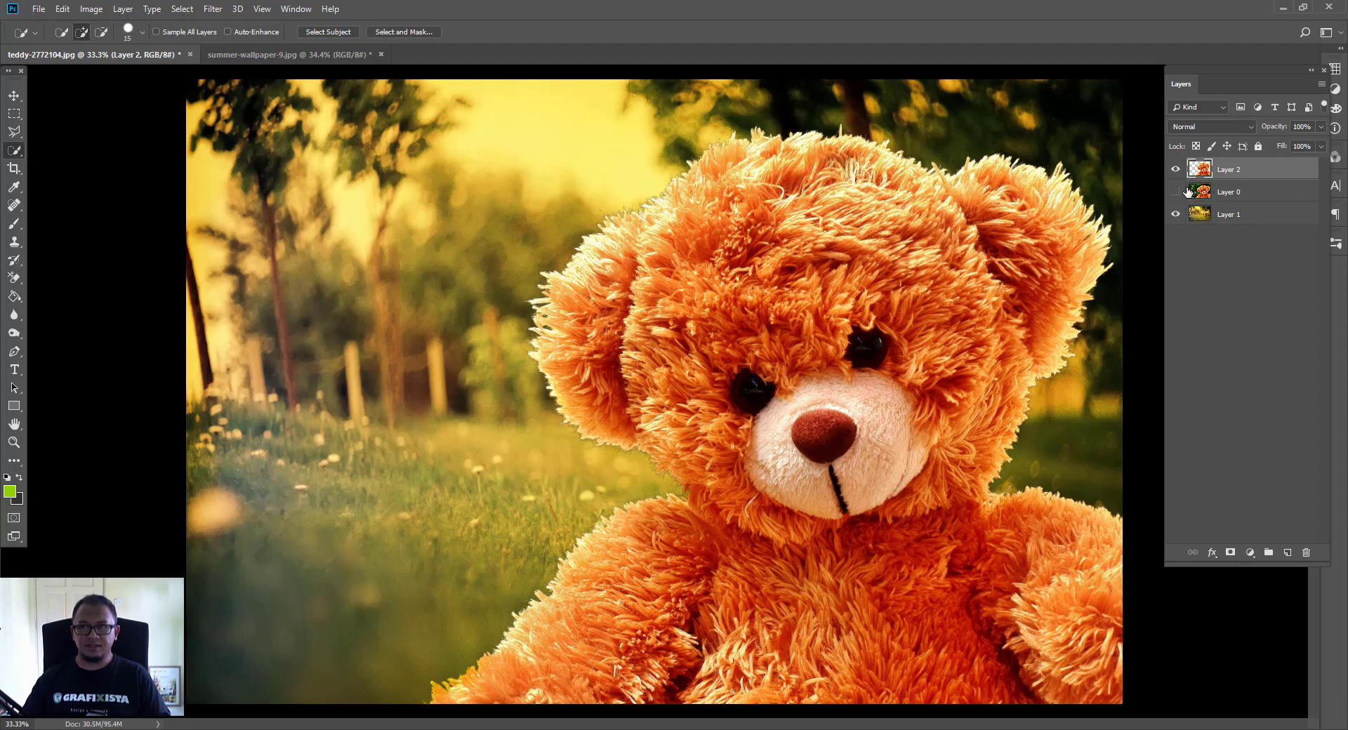
pyautogui.hotkey('ctrl', 'z')
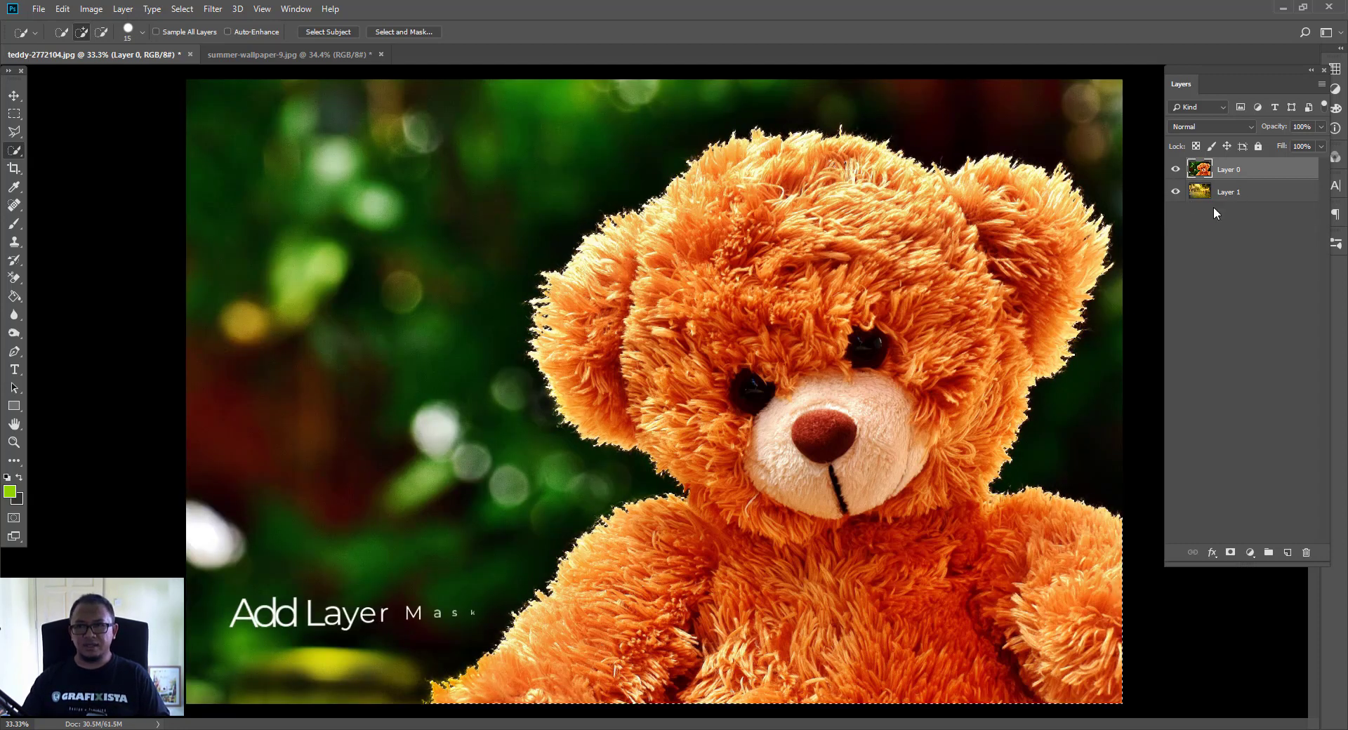
# Add a layer mask to Layer 0 from the selection and burn the mask's gray background patches with Midtones at 84% exposure
pyautogui.click(1230, 553)
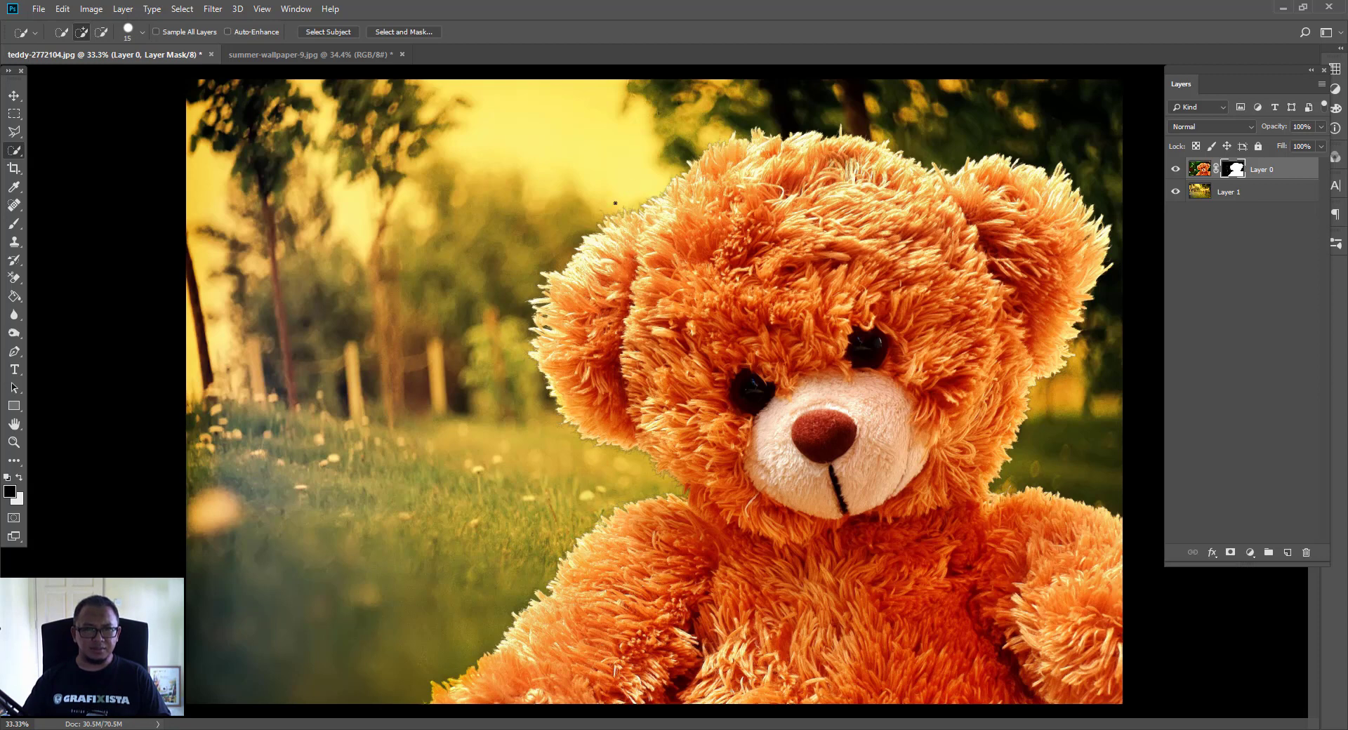
pyautogui.keyDown('alt'); pyautogui.click(1236, 171); pyautogui.keyUp('alt')
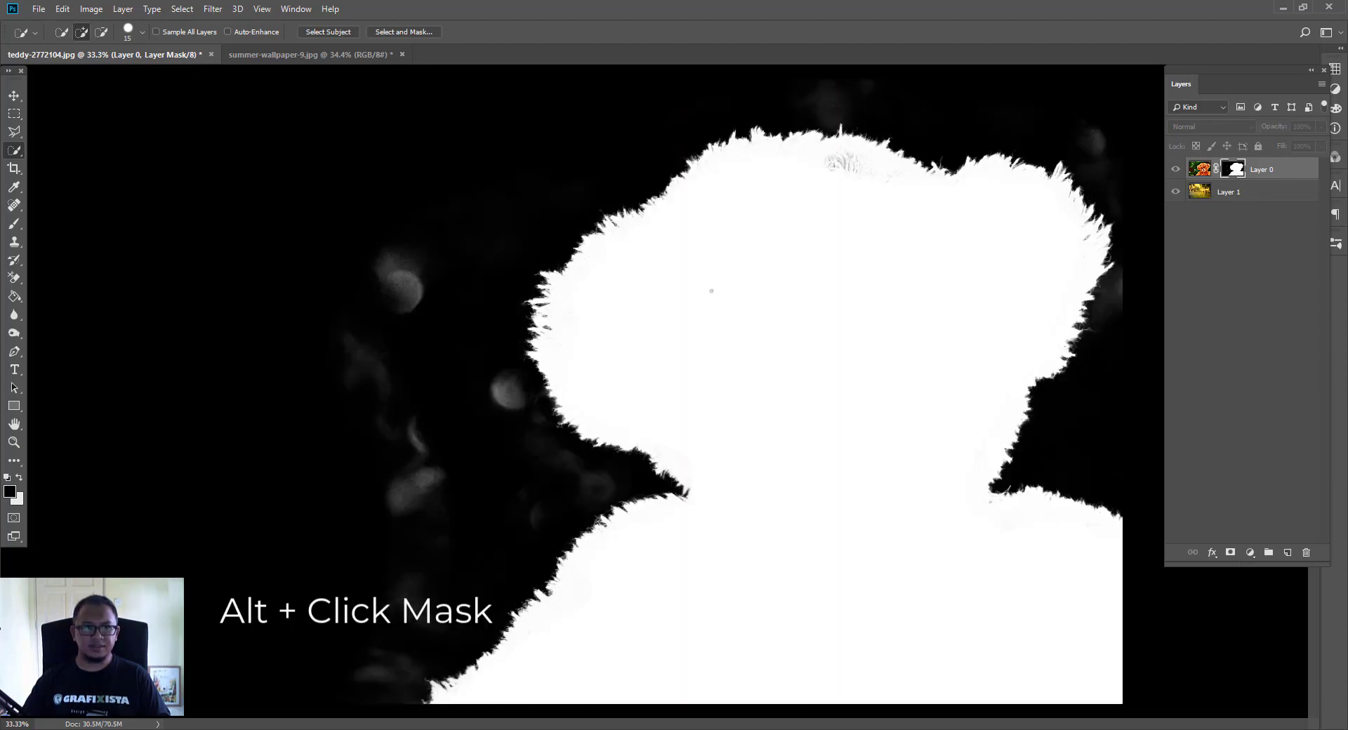
pyautogui.click(13, 334)
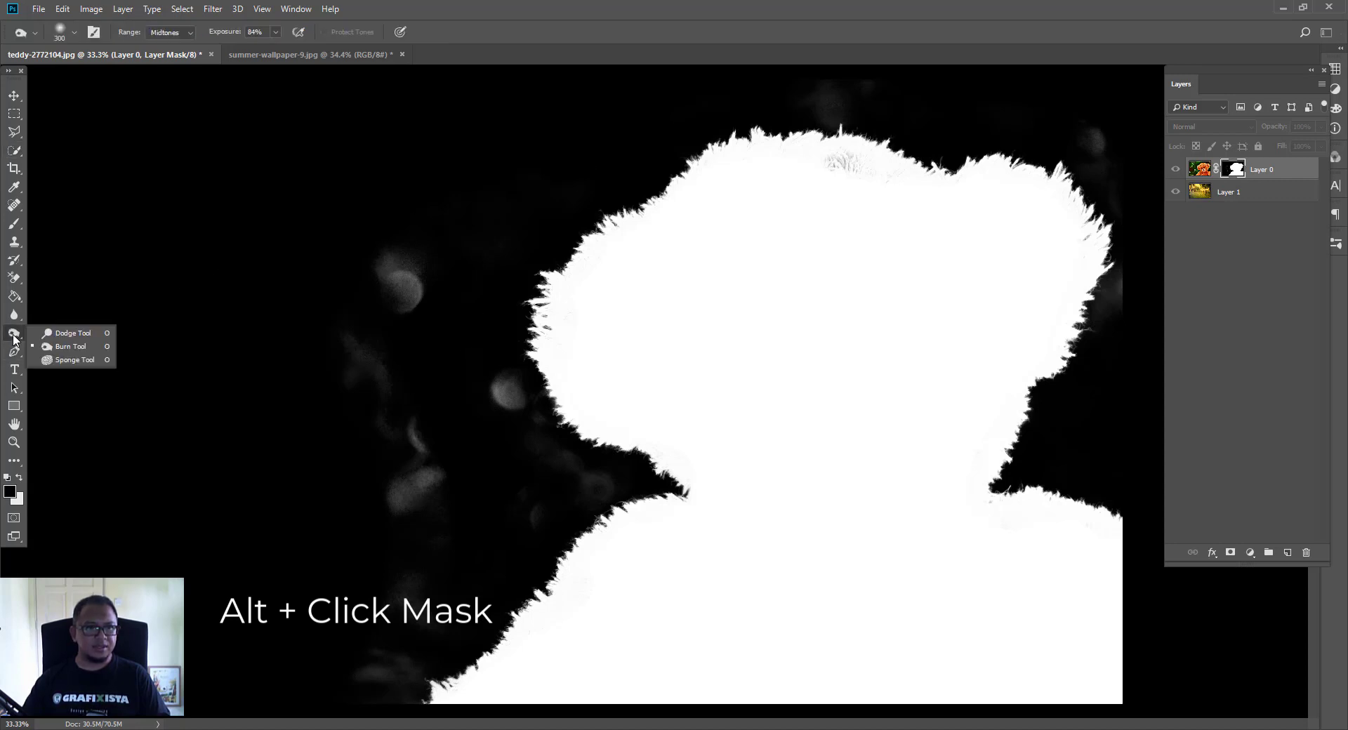
pyautogui.click(71, 346)
pyautogui.moveTo(403, 304)
pyautogui.mouseDown()
pyautogui.moveTo(355, 390)
pyautogui.moveTo(426, 500)
pyautogui.moveTo(526, 467)
pyautogui.moveTo(484, 376)
pyautogui.moveTo(564, 470)
pyautogui.moveTo(617, 487)
pyautogui.moveTo(417, 402)
pyautogui.moveTo(419, 510)
pyautogui.moveTo(393, 369)
pyautogui.moveTo(411, 261)
pyautogui.moveTo(390, 670)
pyautogui.moveTo(362, 676)
pyautogui.moveTo(411, 673)
pyautogui.moveTo(498, 511)
pyautogui.moveTo(647, 464)
pyautogui.moveTo(470, 372)
pyautogui.moveTo(505, 249)
pyautogui.moveTo(628, 162)
pyautogui.mouseUp()
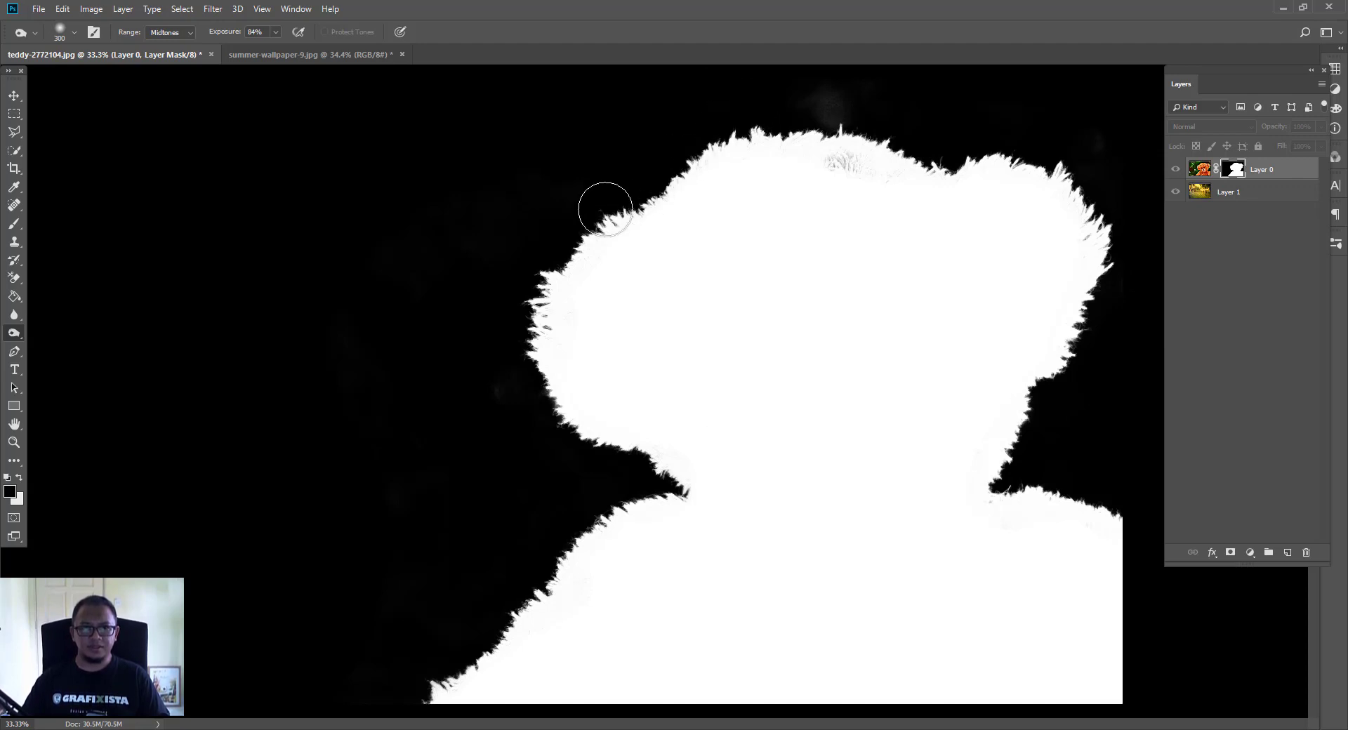
pyautogui.moveTo(605, 209)
pyautogui.mouseDown()
pyautogui.moveTo(514, 314)
pyautogui.moveTo(522, 442)
pyautogui.moveTo(521, 389)
pyautogui.moveTo(553, 447)
pyautogui.moveTo(637, 457)
pyautogui.moveTo(662, 485)
pyautogui.moveTo(601, 498)
pyautogui.moveTo(553, 551)
pyautogui.moveTo(560, 528)
pyautogui.moveTo(589, 508)
pyautogui.moveTo(426, 685)
pyautogui.mouseUp()
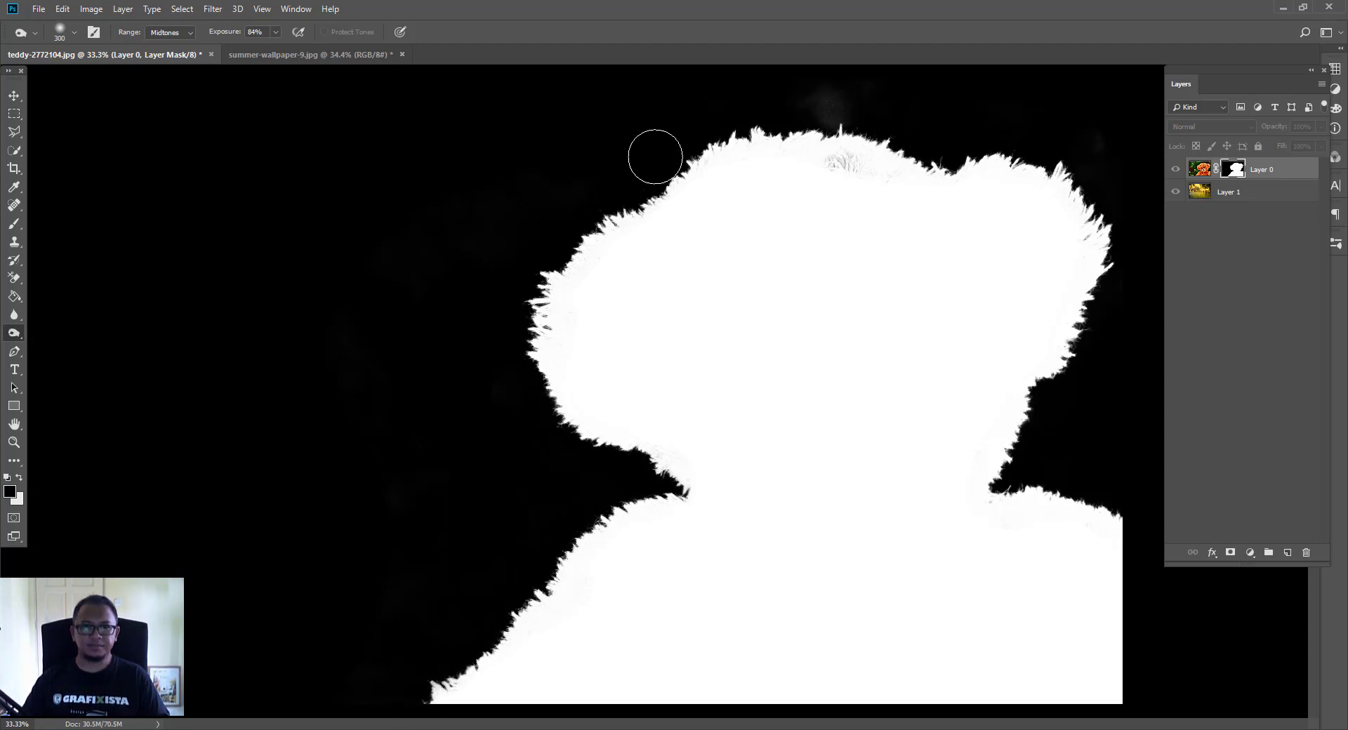
pyautogui.moveTo(654, 155)
pyautogui.mouseDown()
pyautogui.moveTo(951, 122)
pyautogui.moveTo(895, 155)
pyautogui.moveTo(957, 159)
pyautogui.moveTo(980, 139)
pyautogui.moveTo(1098, 163)
pyautogui.moveTo(1067, 159)
pyautogui.moveTo(1102, 211)
pyautogui.moveTo(1100, 355)
pyautogui.moveTo(1052, 394)
pyautogui.moveTo(1017, 486)
pyautogui.moveTo(1119, 311)
pyautogui.moveTo(1058, 415)
pyautogui.moveTo(1044, 495)
pyautogui.moveTo(1045, 455)
pyautogui.moveTo(1090, 402)
pyautogui.moveTo(1097, 165)
pyautogui.moveTo(1087, 159)
pyautogui.moveTo(1135, 244)
pyautogui.moveTo(1065, 152)
pyautogui.moveTo(944, 157)
pyautogui.moveTo(792, 121)
pyautogui.moveTo(701, 144)
pyautogui.moveTo(550, 262)
pyautogui.moveTo(519, 372)
pyautogui.moveTo(555, 439)
pyautogui.moveTo(655, 485)
pyautogui.moveTo(619, 492)
pyautogui.moveTo(539, 571)
pyautogui.moveTo(573, 513)
pyautogui.moveTo(405, 713)
pyautogui.moveTo(573, 470)
pyautogui.moveTo(536, 430)
pyautogui.moveTo(530, 300)
pyautogui.moveTo(503, 326)
pyautogui.moveTo(571, 177)
pyautogui.moveTo(685, 146)
pyautogui.mouseUp()
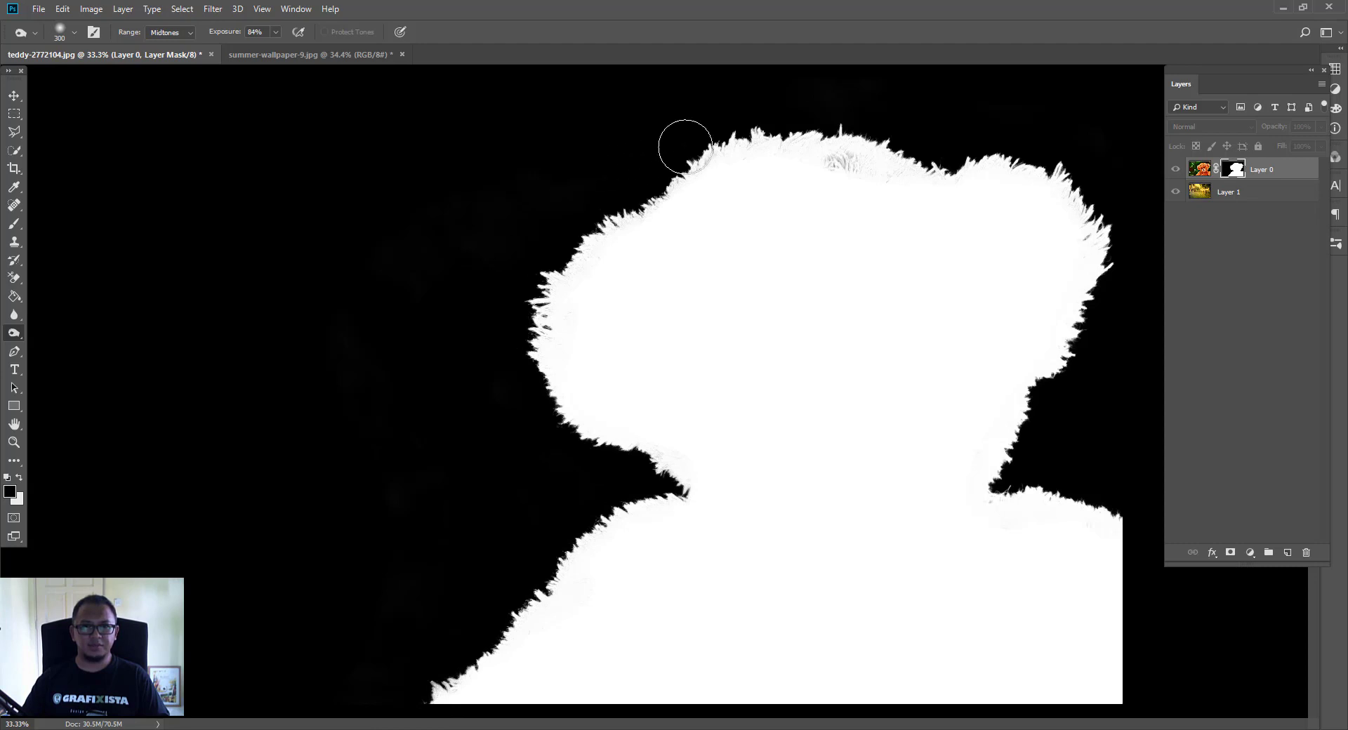
# Dodge the gray spots inside the white bear area of the mask, using a size 300 brush, Midtones and 100% exposure
pyautogui.rightClick(13, 334)
pyautogui.click(49, 334)
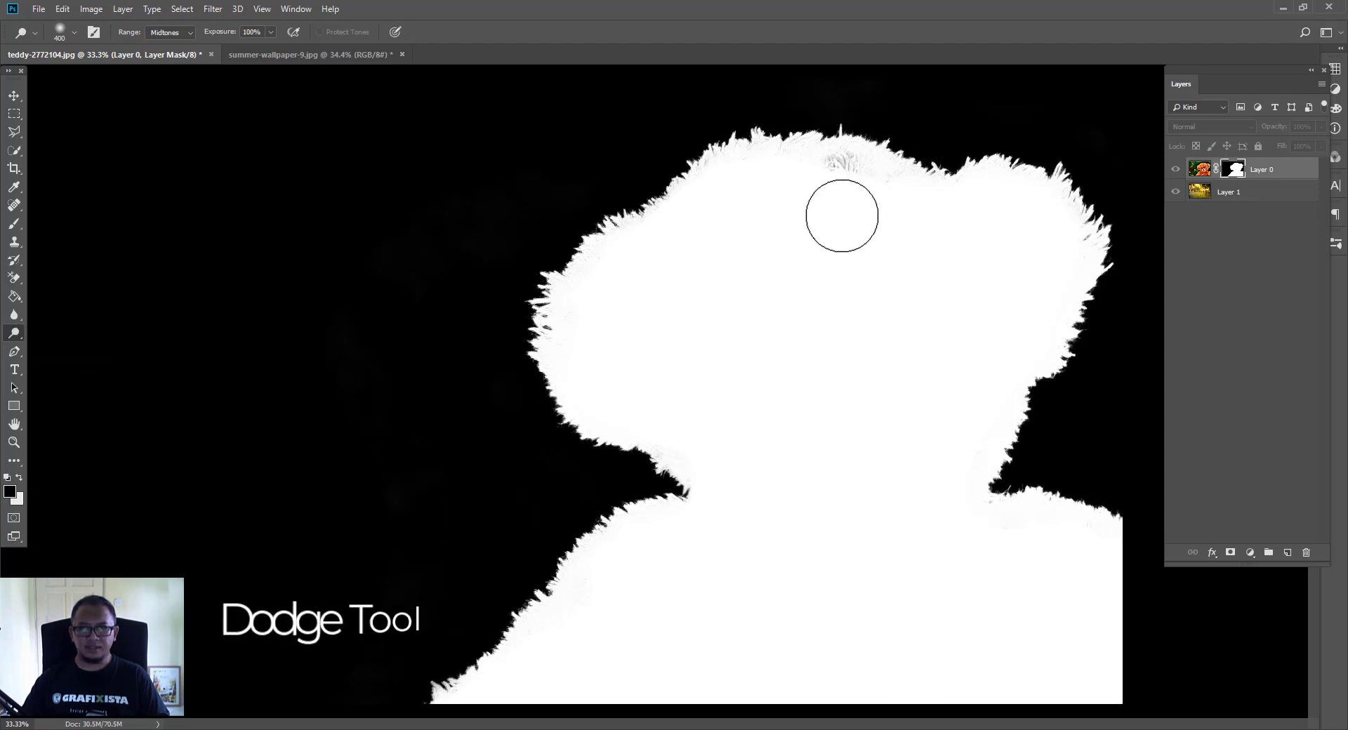
pyautogui.press('[')
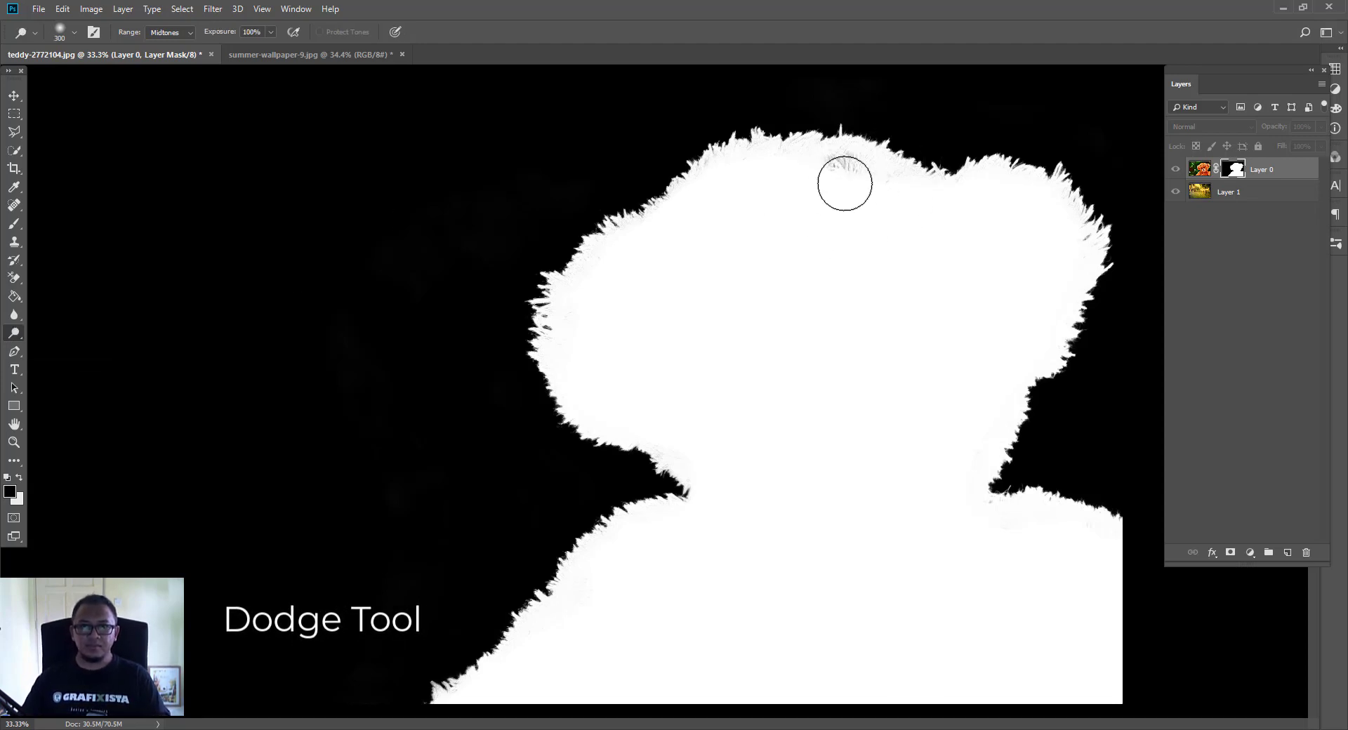
pyautogui.rightClick(14, 334)
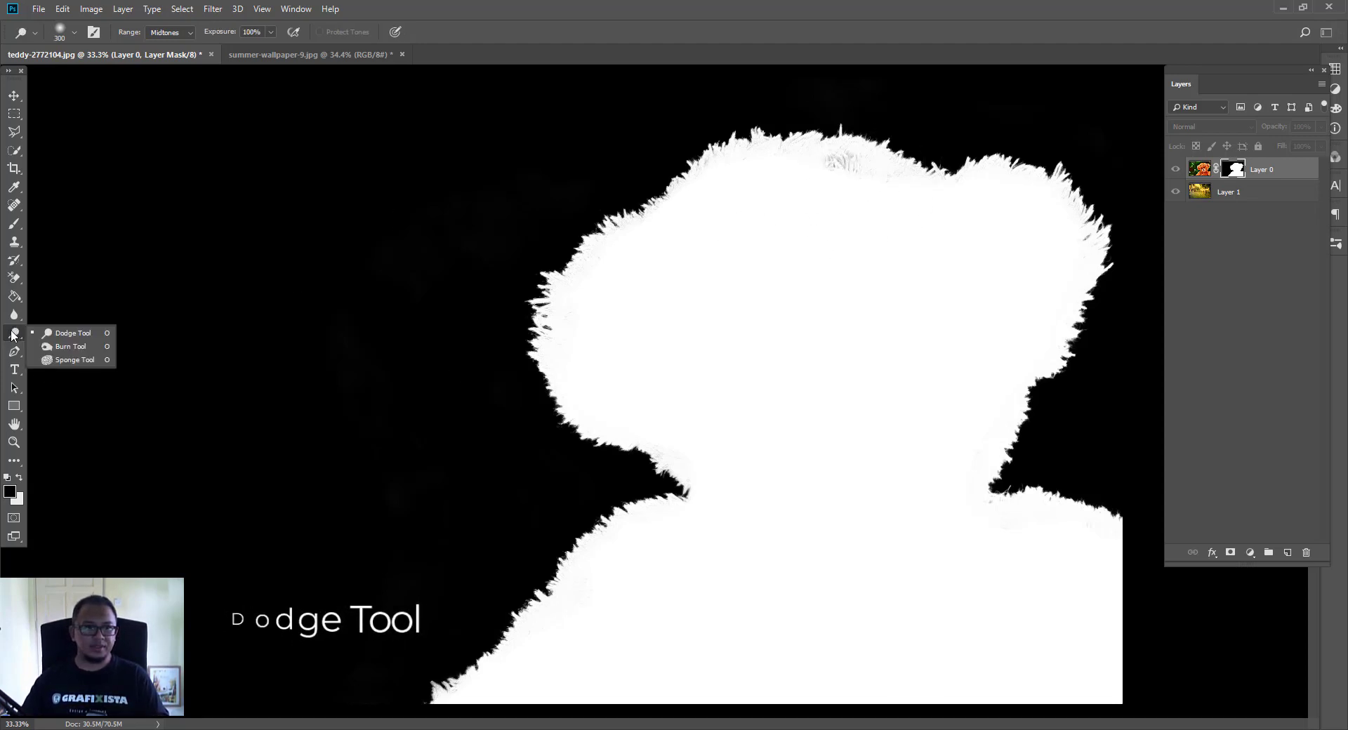
pyautogui.click(49, 334)
pyautogui.moveTo(835, 176)
pyautogui.mouseDown()
pyautogui.moveTo(868, 179)
pyautogui.moveTo(832, 169)
pyautogui.mouseUp()
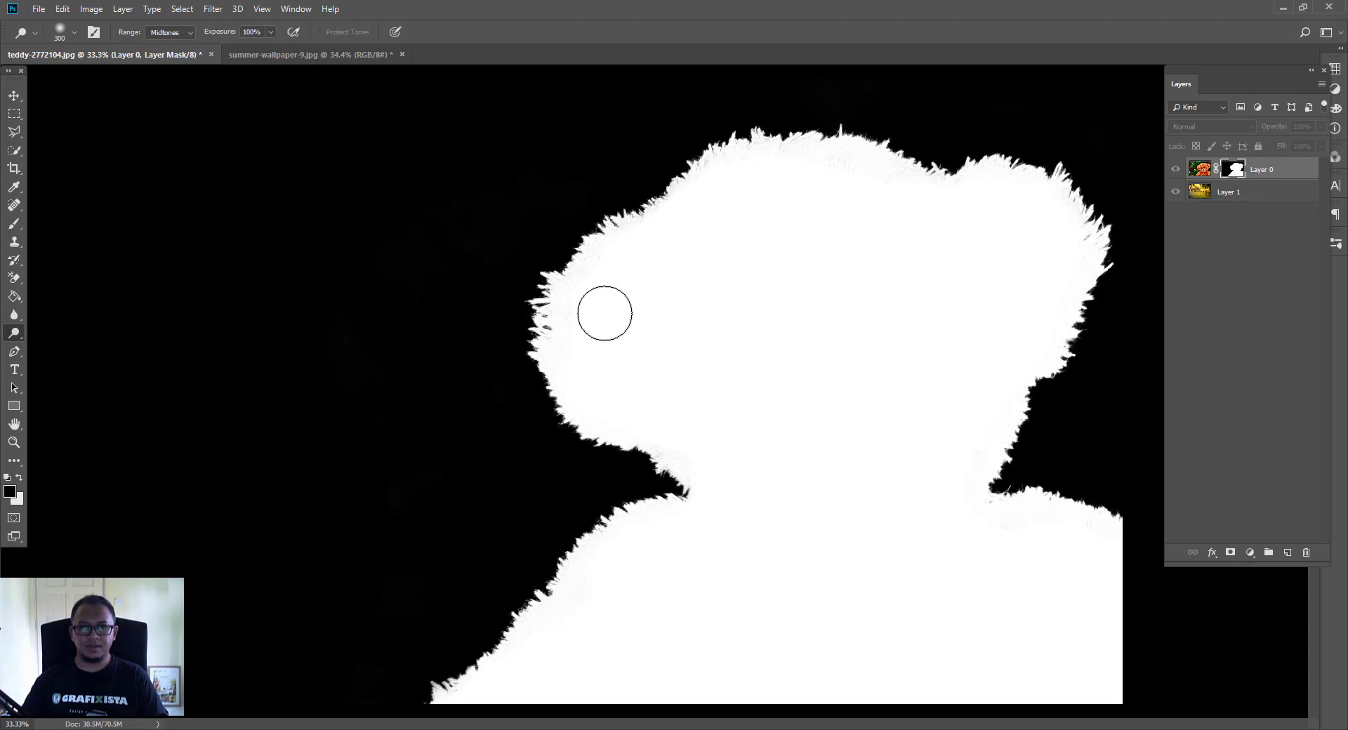
pyautogui.moveTo(656, 439); pyautogui.dragTo(683, 464)
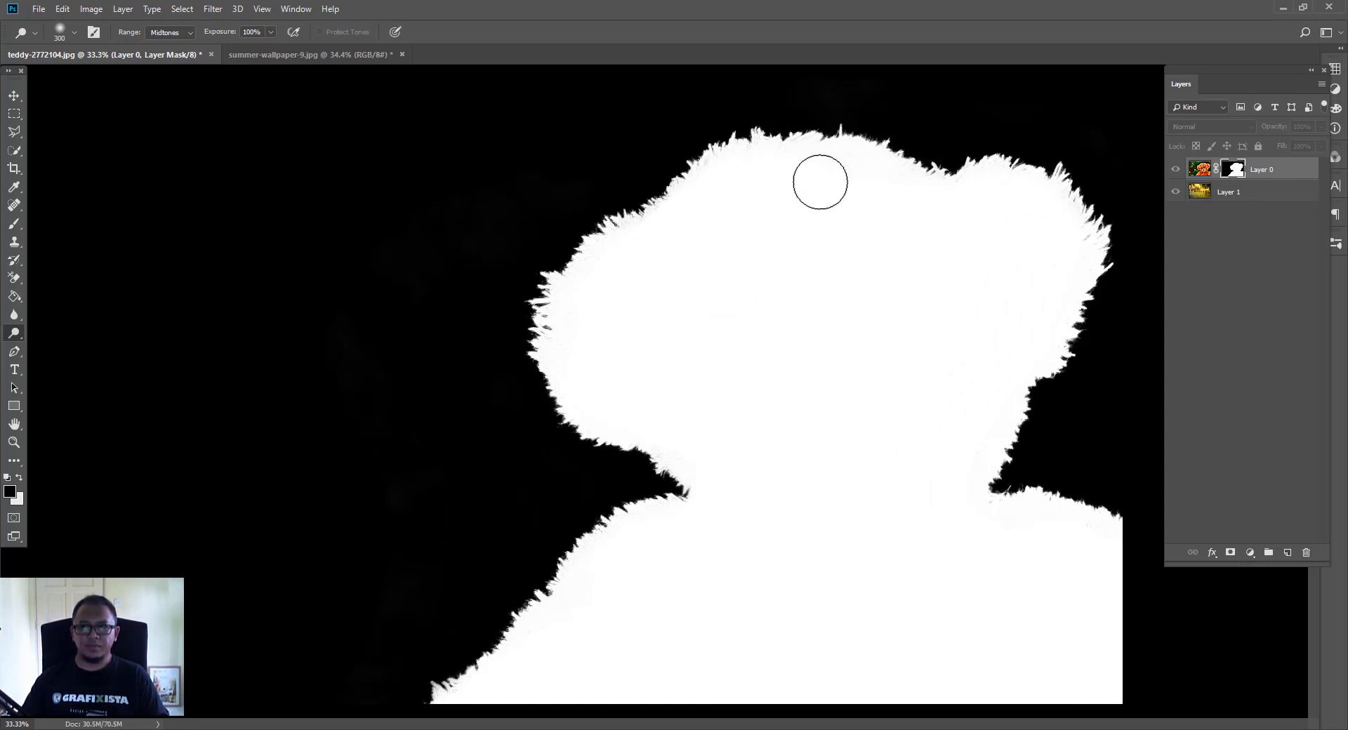
# Burn the dark areas along the bear's fur edges in Layer 0's mask, using Midtones at 84% exposure, and return to the composite image
pyautogui.click(1201, 169)
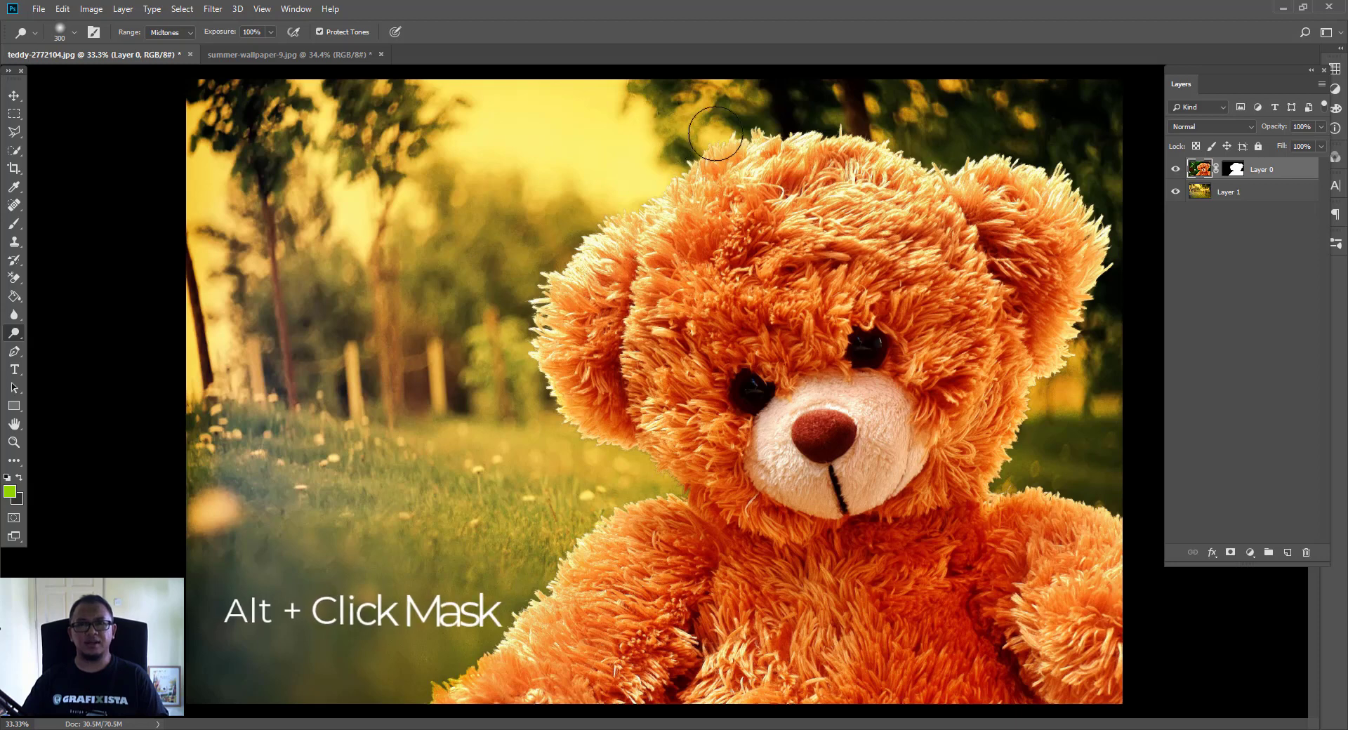
pyautogui.keyDown('alt'); pyautogui.click(1236, 170); pyautogui.keyUp('alt')
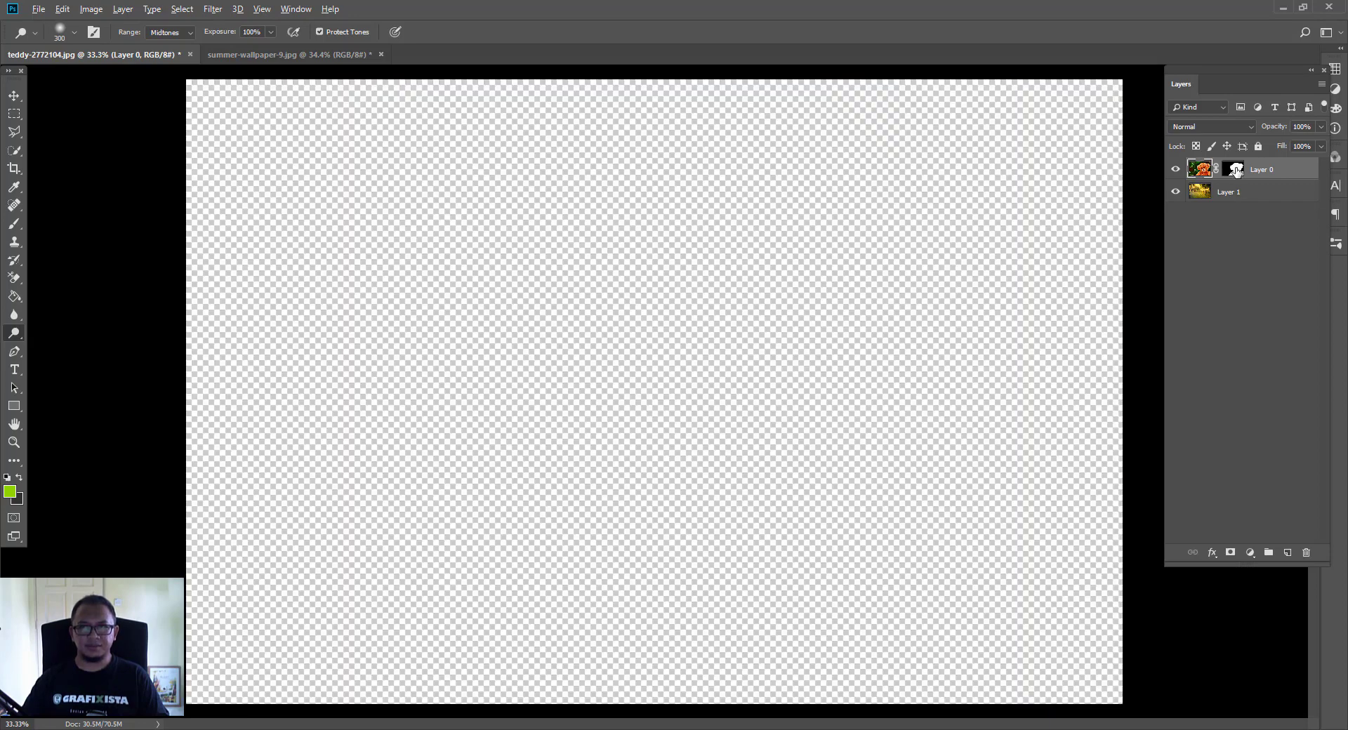
pyautogui.rightClick(15, 342)
pyautogui.click(59, 348)
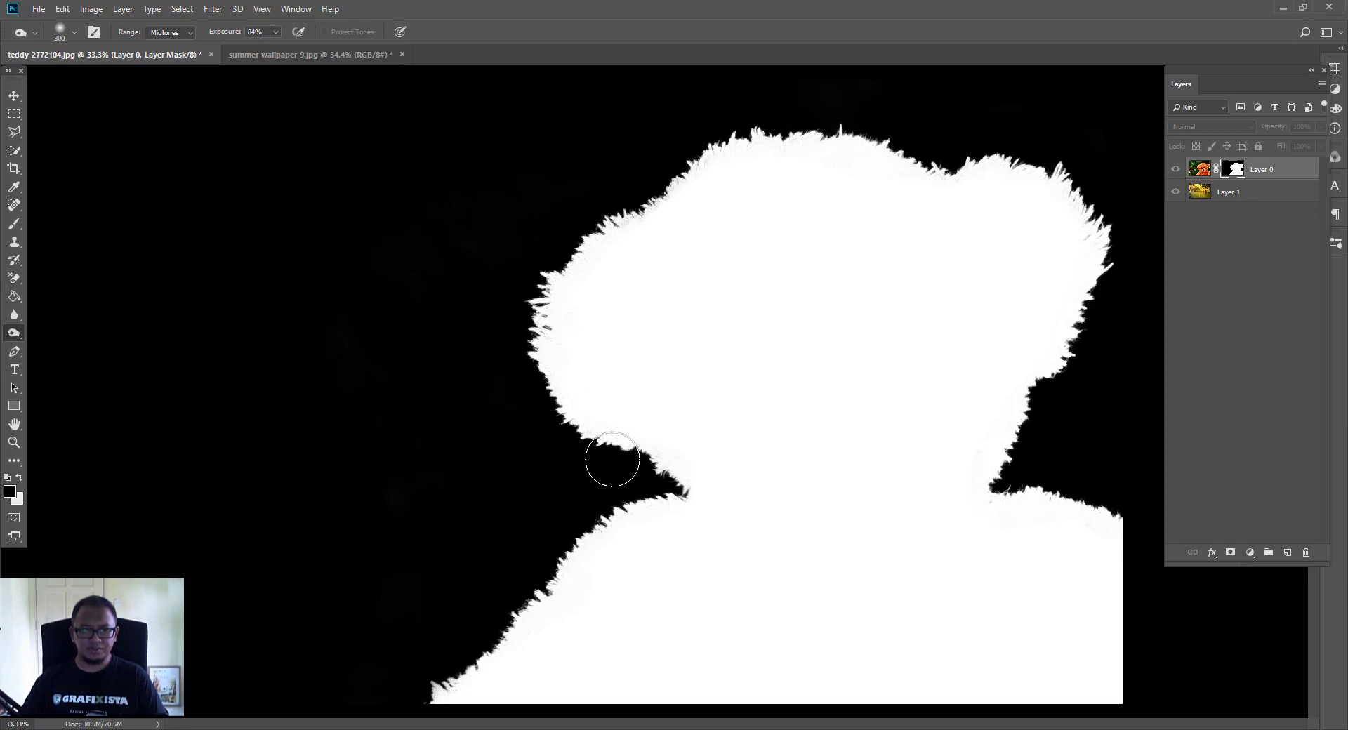
pyautogui.moveTo(612, 460)
pyautogui.mouseDown()
pyautogui.moveTo(670, 491)
pyautogui.moveTo(647, 486)
pyautogui.moveTo(625, 506)
pyautogui.moveTo(622, 490)
pyautogui.moveTo(583, 514)
pyautogui.moveTo(542, 587)
pyautogui.moveTo(523, 565)
pyautogui.moveTo(522, 595)
pyautogui.moveTo(423, 686)
pyautogui.mouseUp()
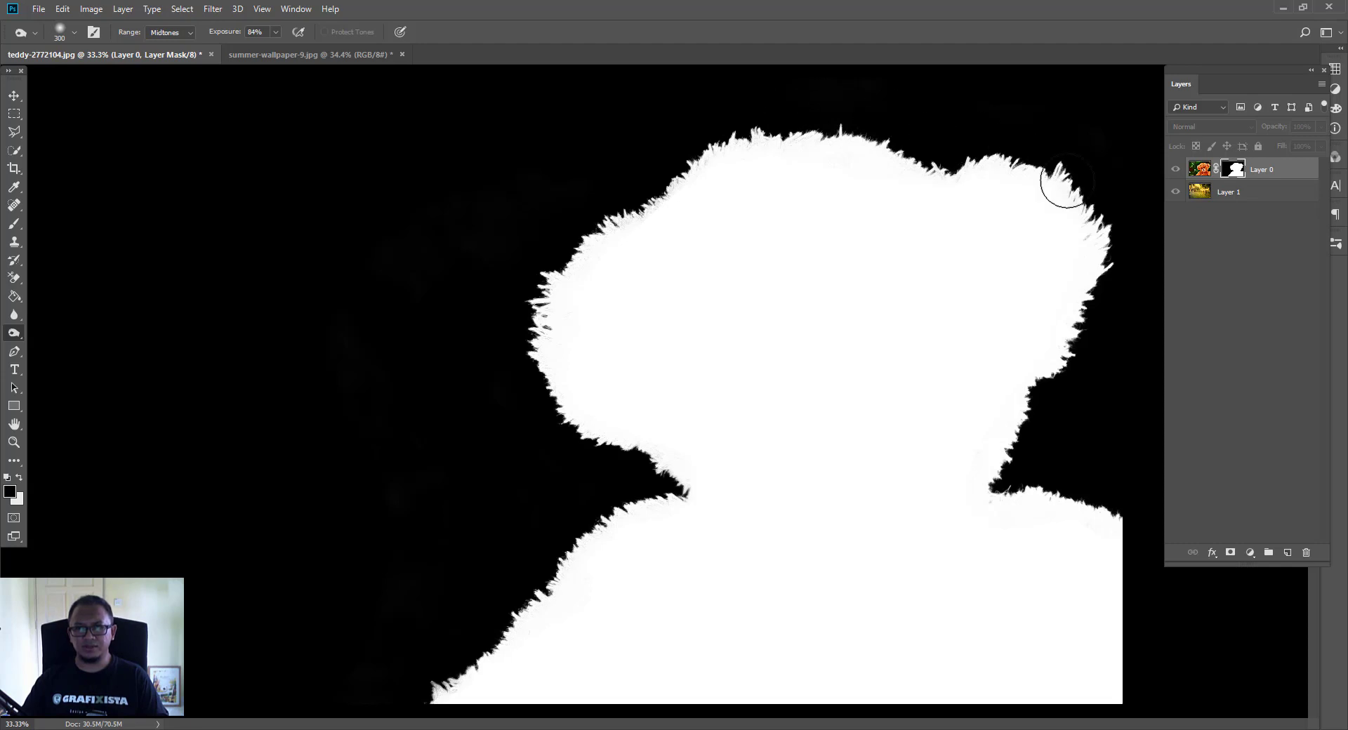
pyautogui.moveTo(1078, 157)
pyautogui.mouseDown()
pyautogui.moveTo(1119, 236)
pyautogui.moveTo(1113, 284)
pyautogui.moveTo(1121, 254)
pyautogui.moveTo(1043, 390)
pyautogui.mouseUp()
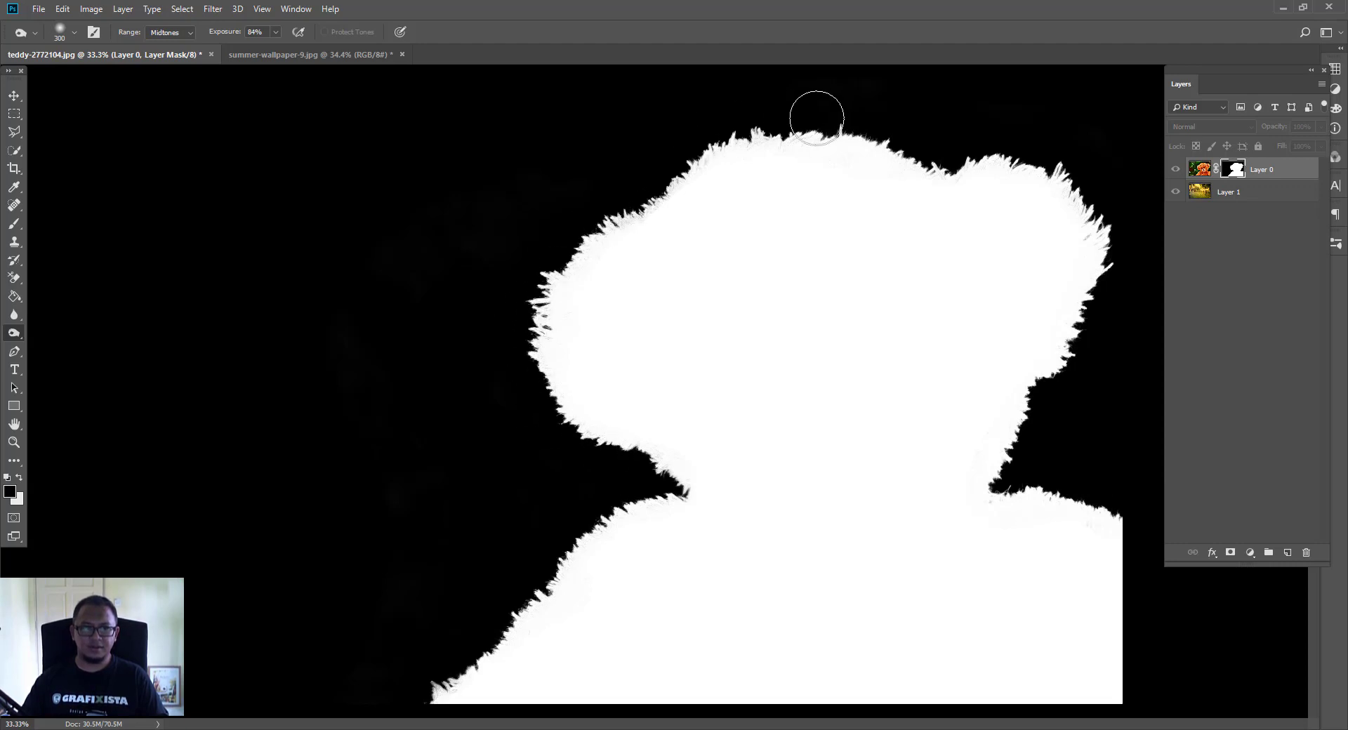
pyautogui.click(1200, 169)
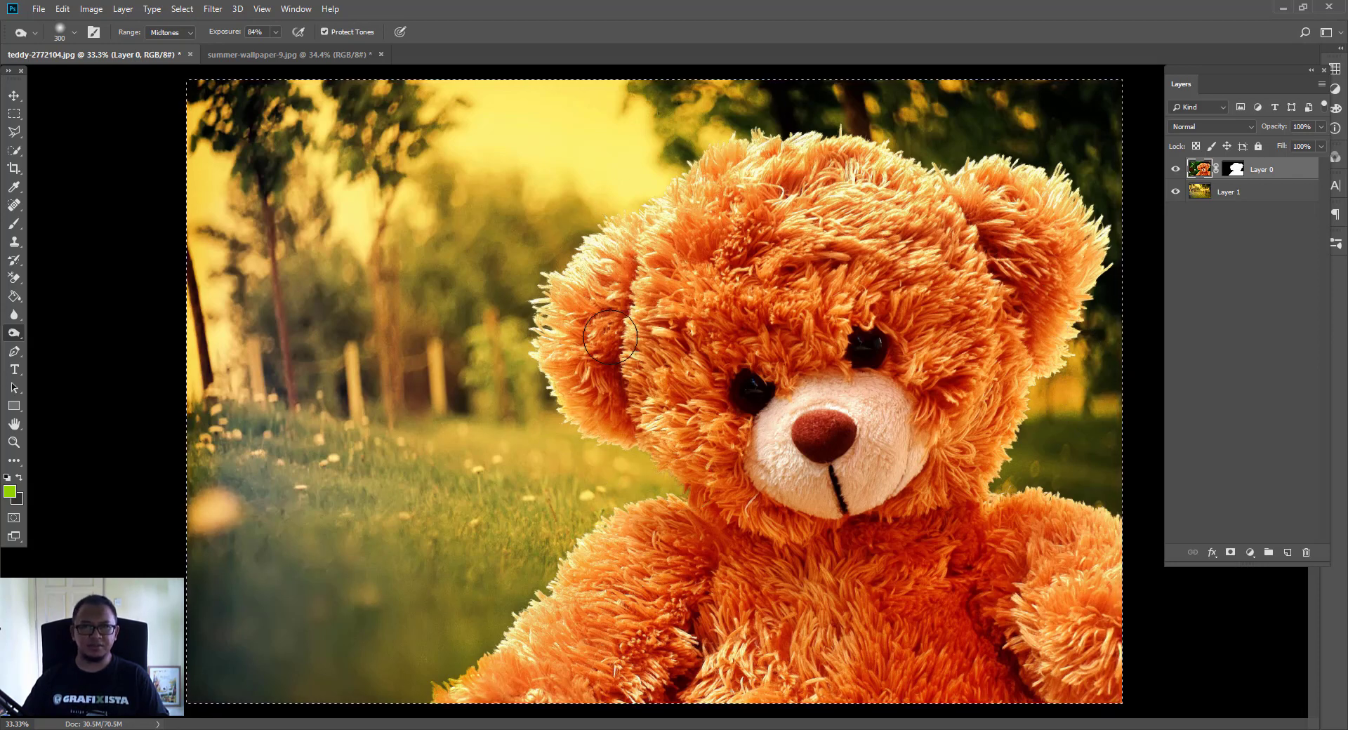
# Copy the bear to a new layer from a selection loaded from Layer 0's mask, and hide Layer 0
pyautogui.hotkey('ctrl', 'd')
pyautogui.press('m')
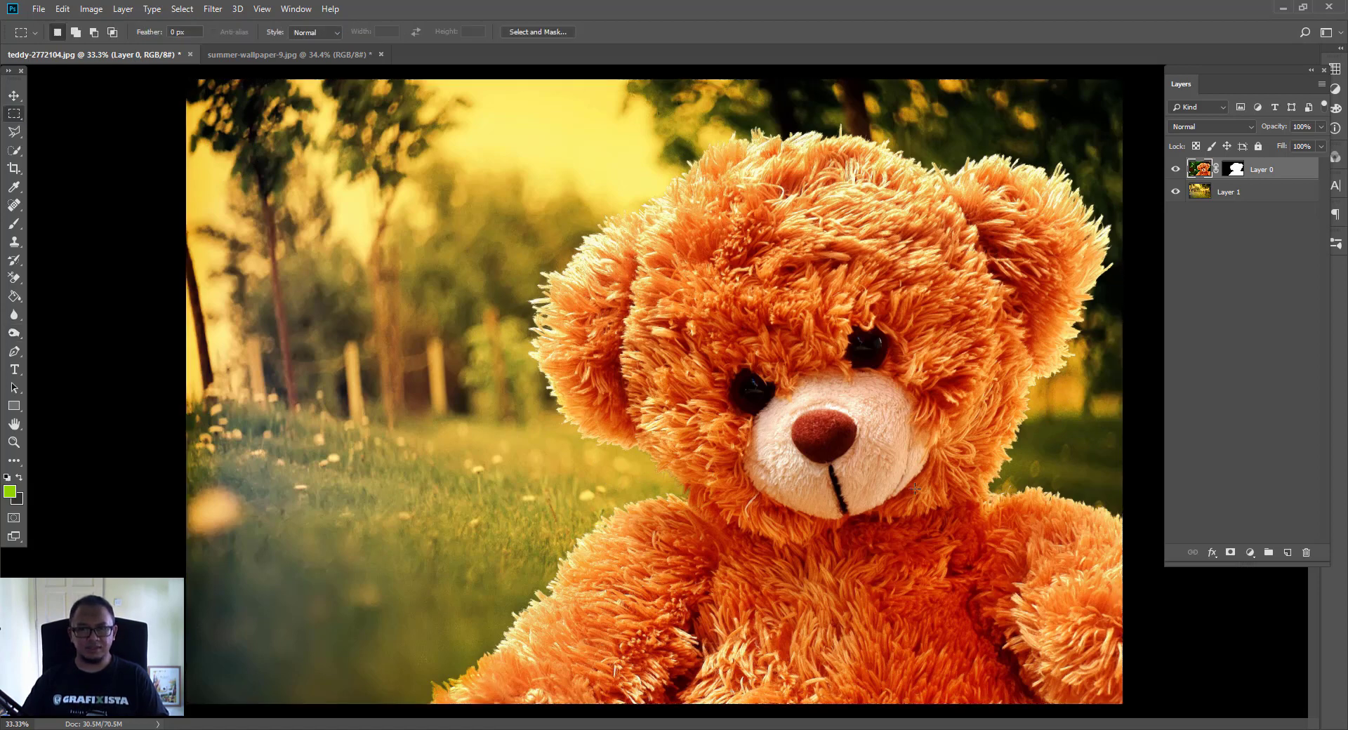
pyautogui.keyDown('ctrl'); pyautogui.click(1234, 170); pyautogui.keyUp('ctrl')
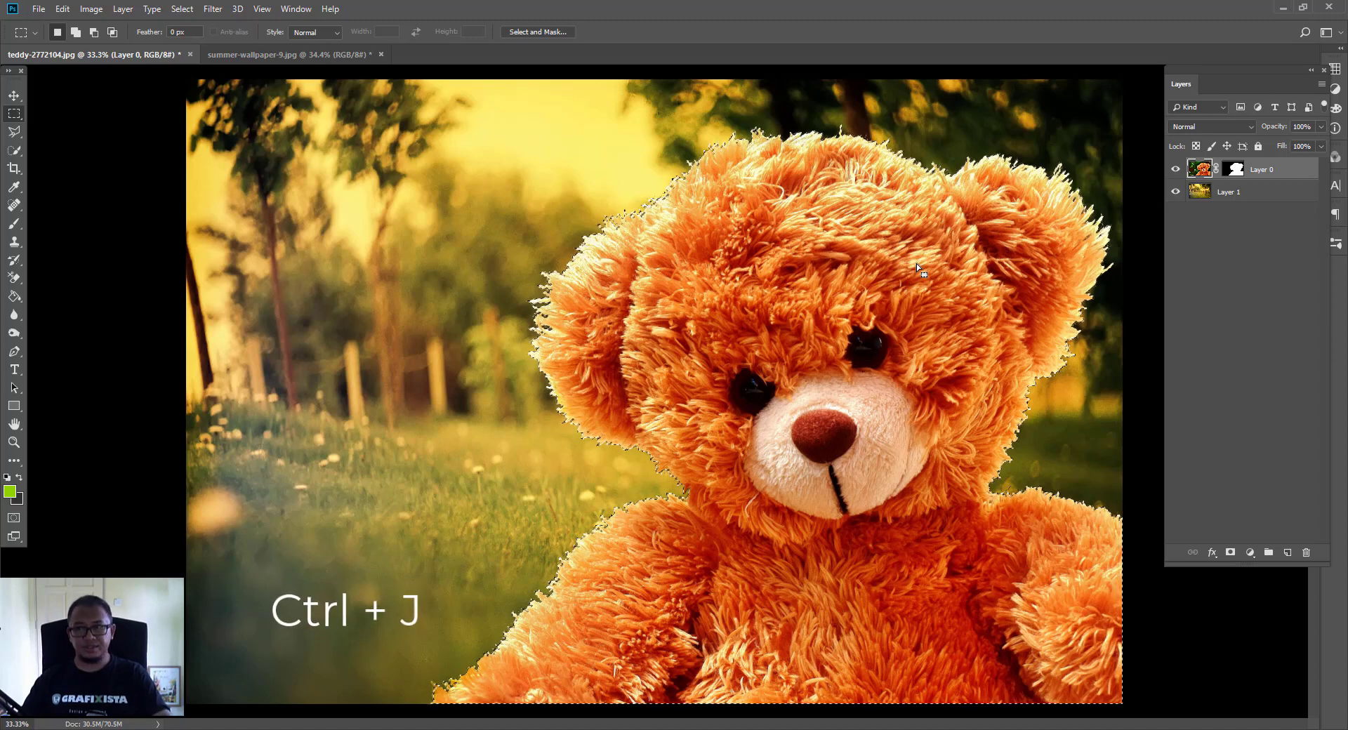
pyautogui.hotkey('ctrl', 'j')
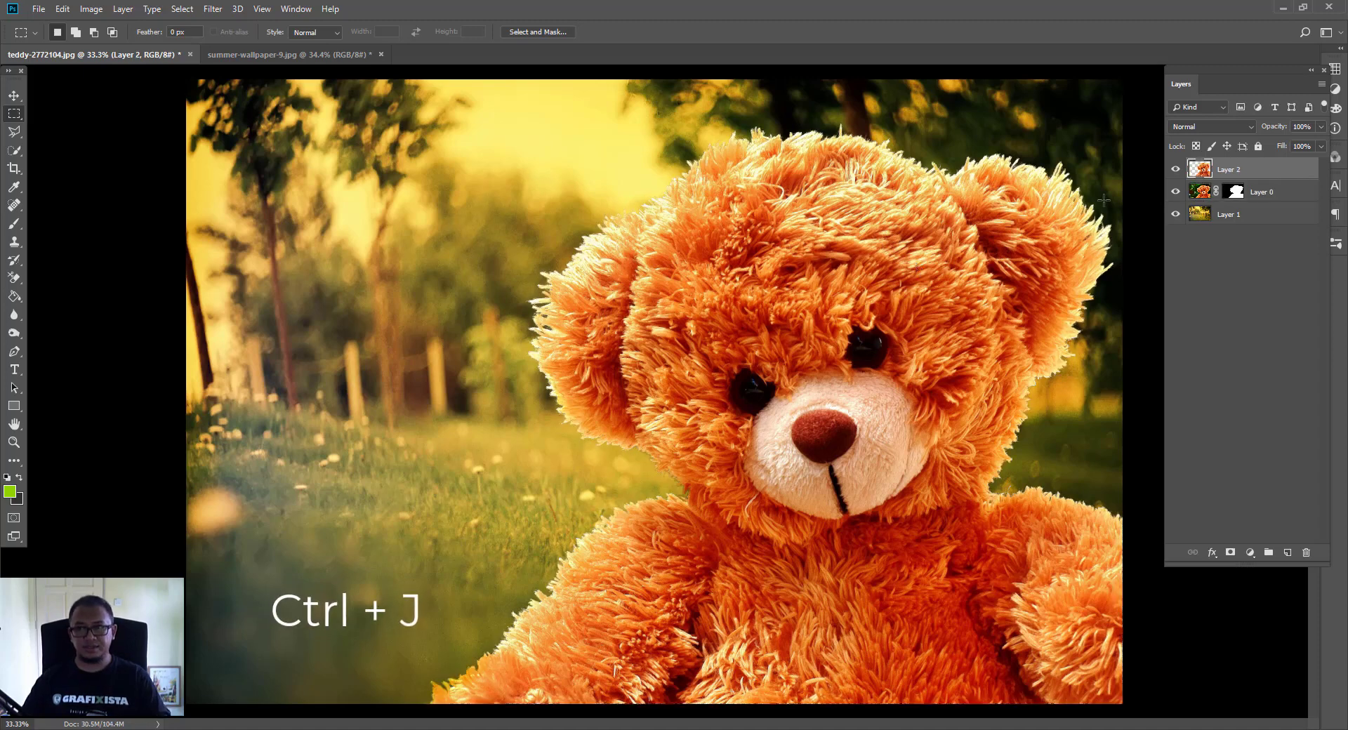
pyautogui.click(1176, 191)
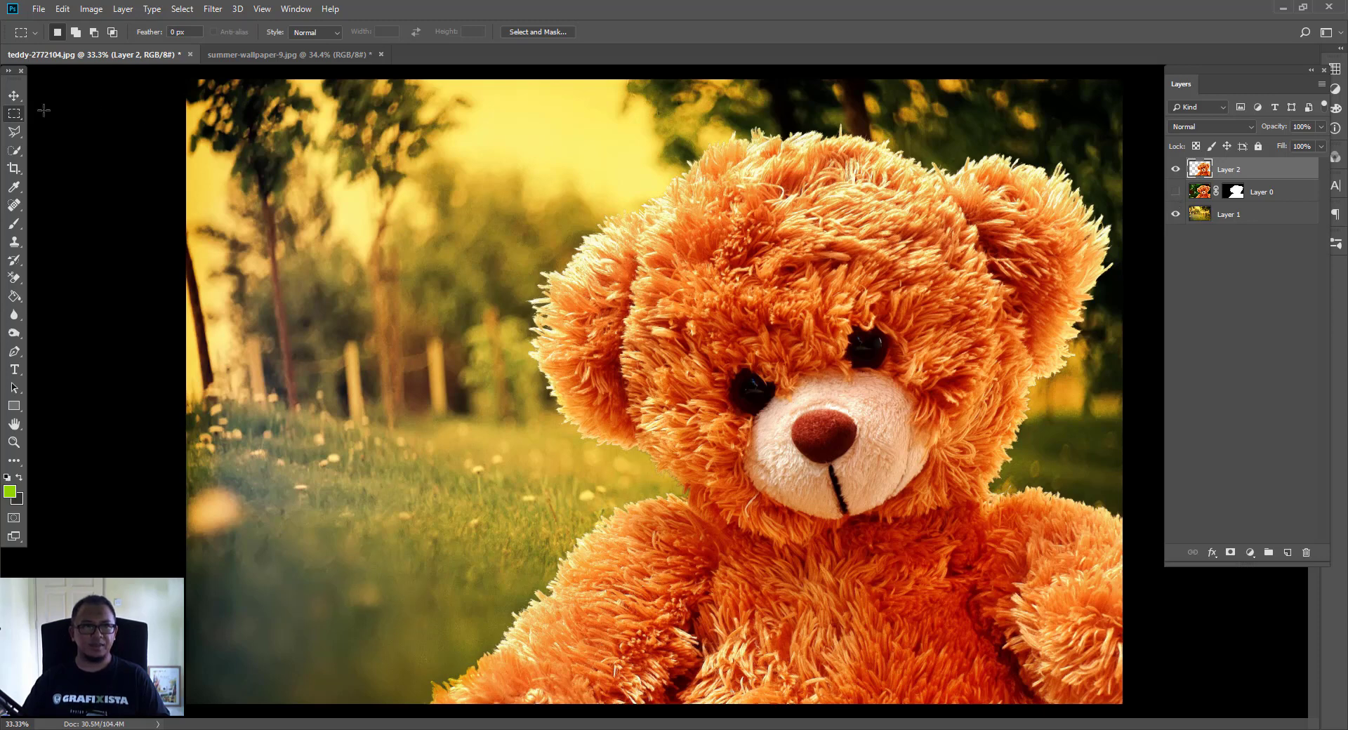
# Move the bear copy on Layer 2 to the left side of the background scene
pyautogui.click(14, 95)
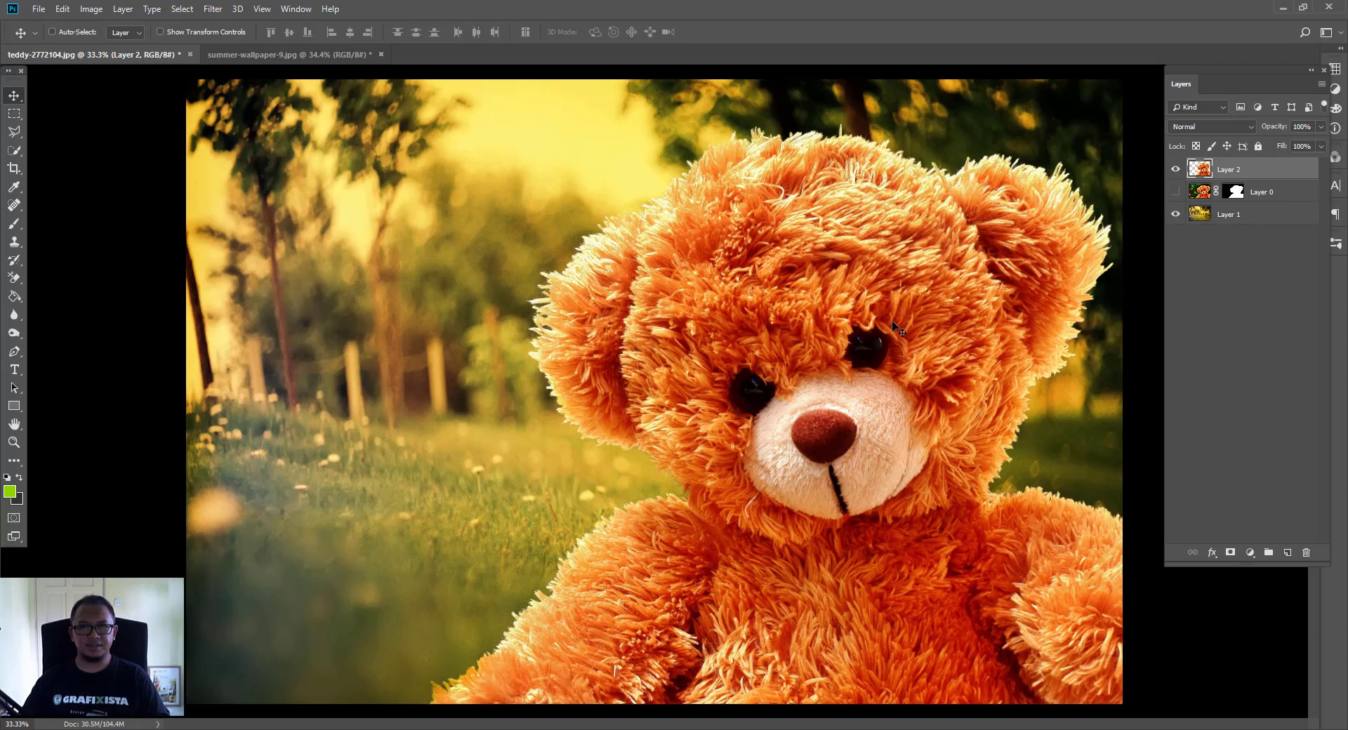
pyautogui.moveTo(905, 333); pyautogui.dragTo(683, 367)
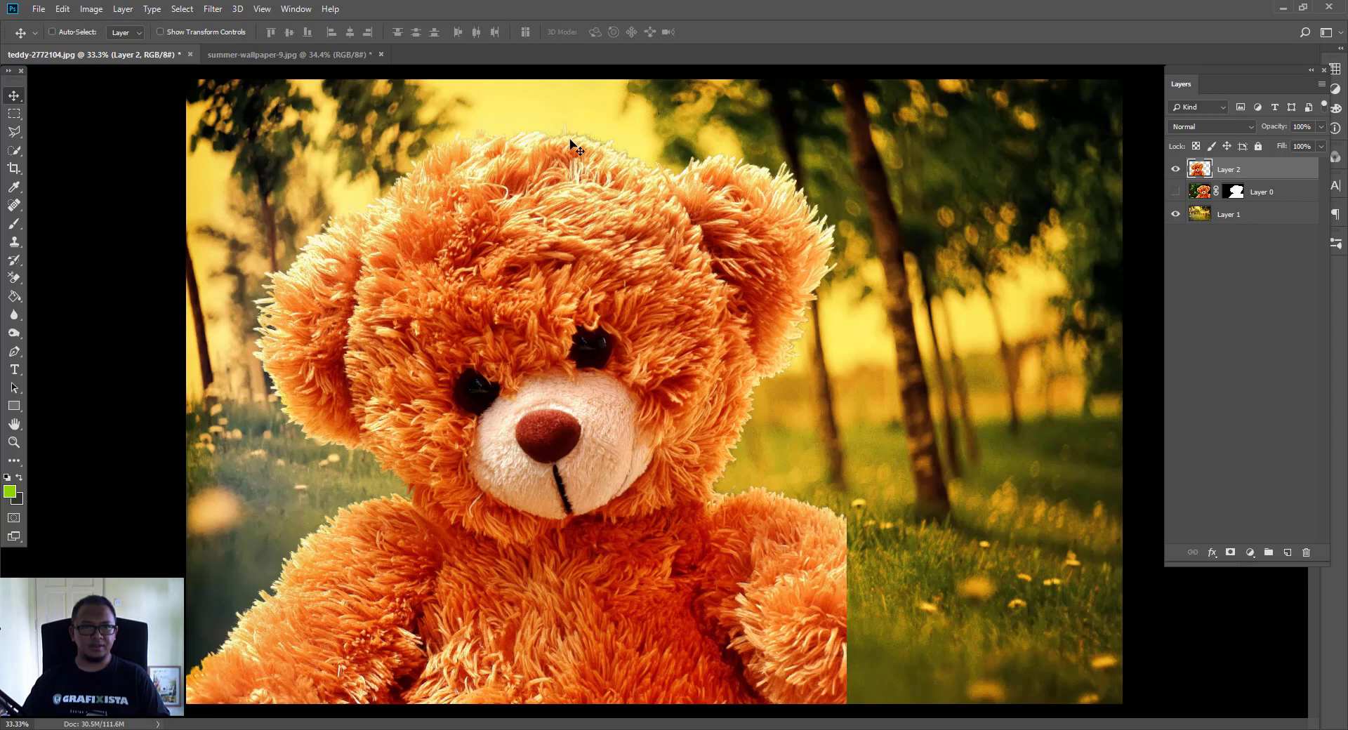
# Compare Layer 2 with the masked Layer 0 by toggling their visibility, and move the bear copy back to the right side with Layer 0 hidden
pyautogui.click(1176, 170)
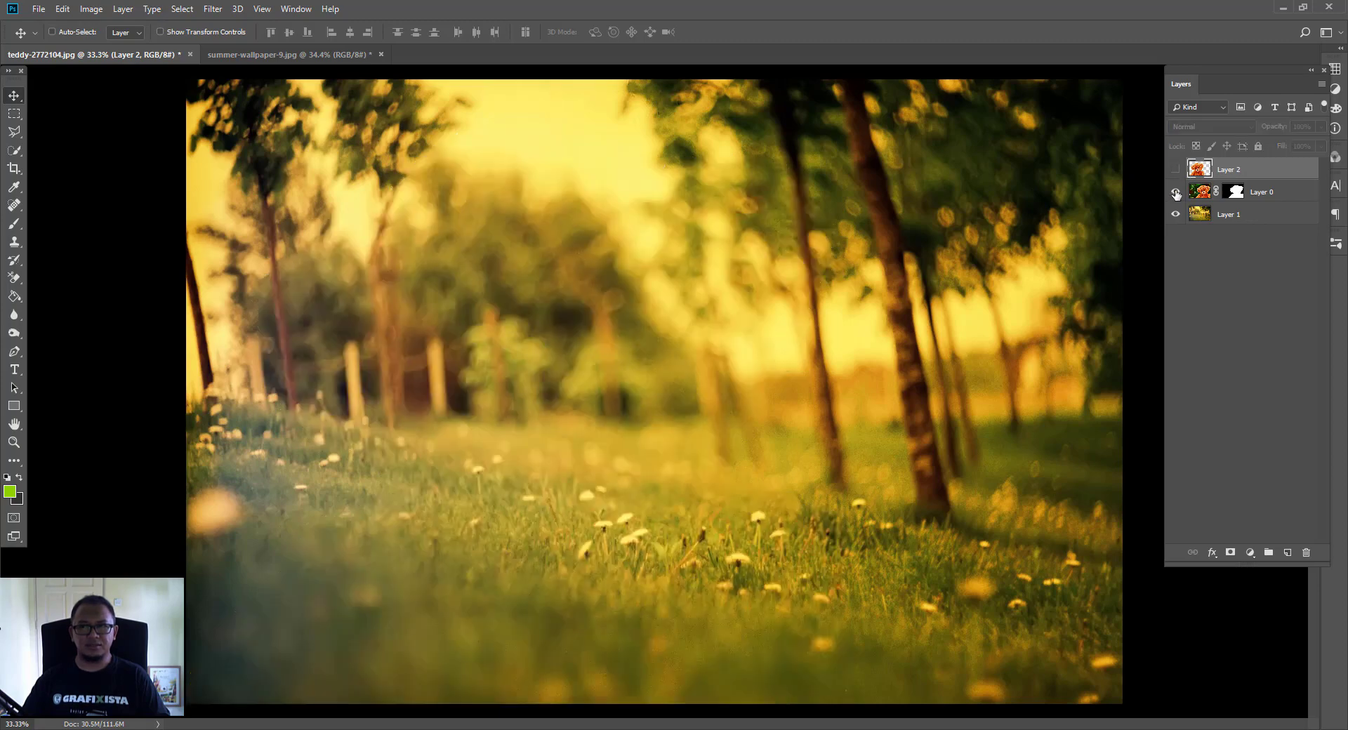
pyautogui.click(1176, 192)
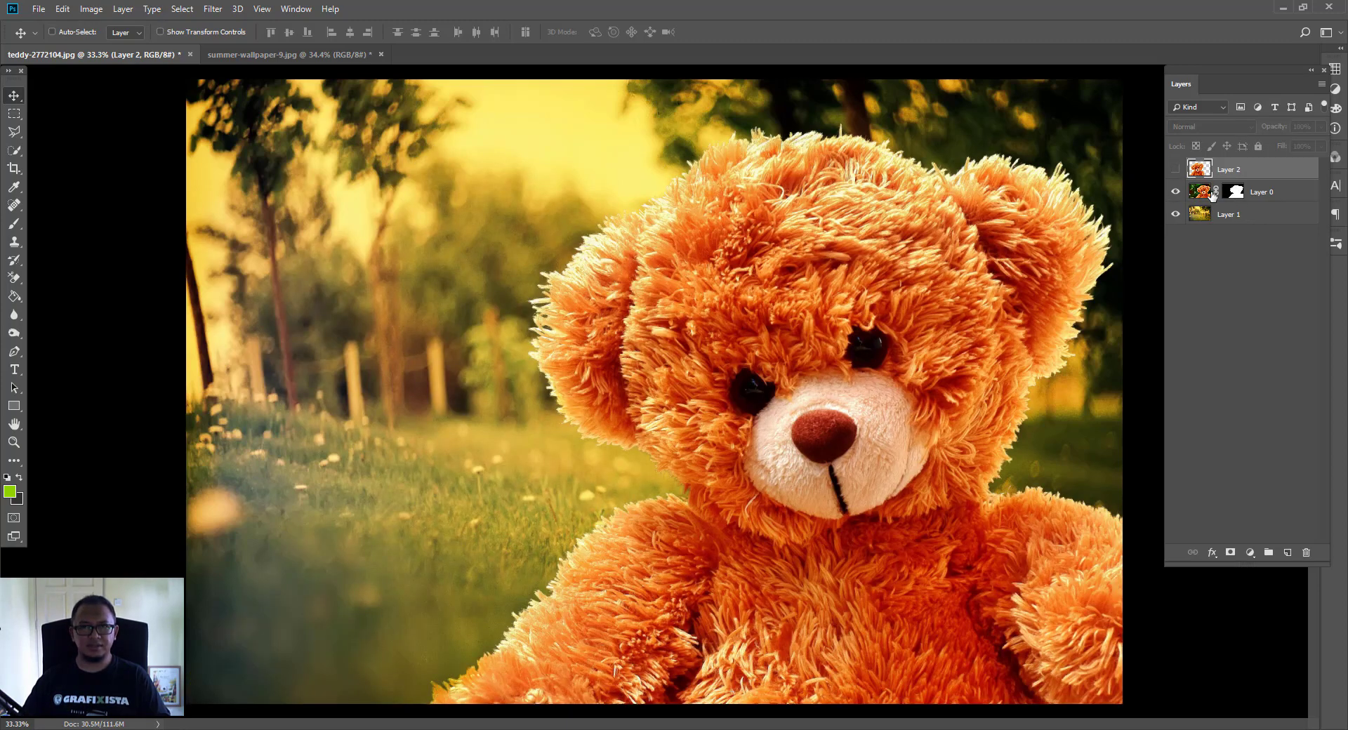
pyautogui.click(1175, 170)
pyautogui.click(1175, 171)
pyautogui.click(1175, 192)
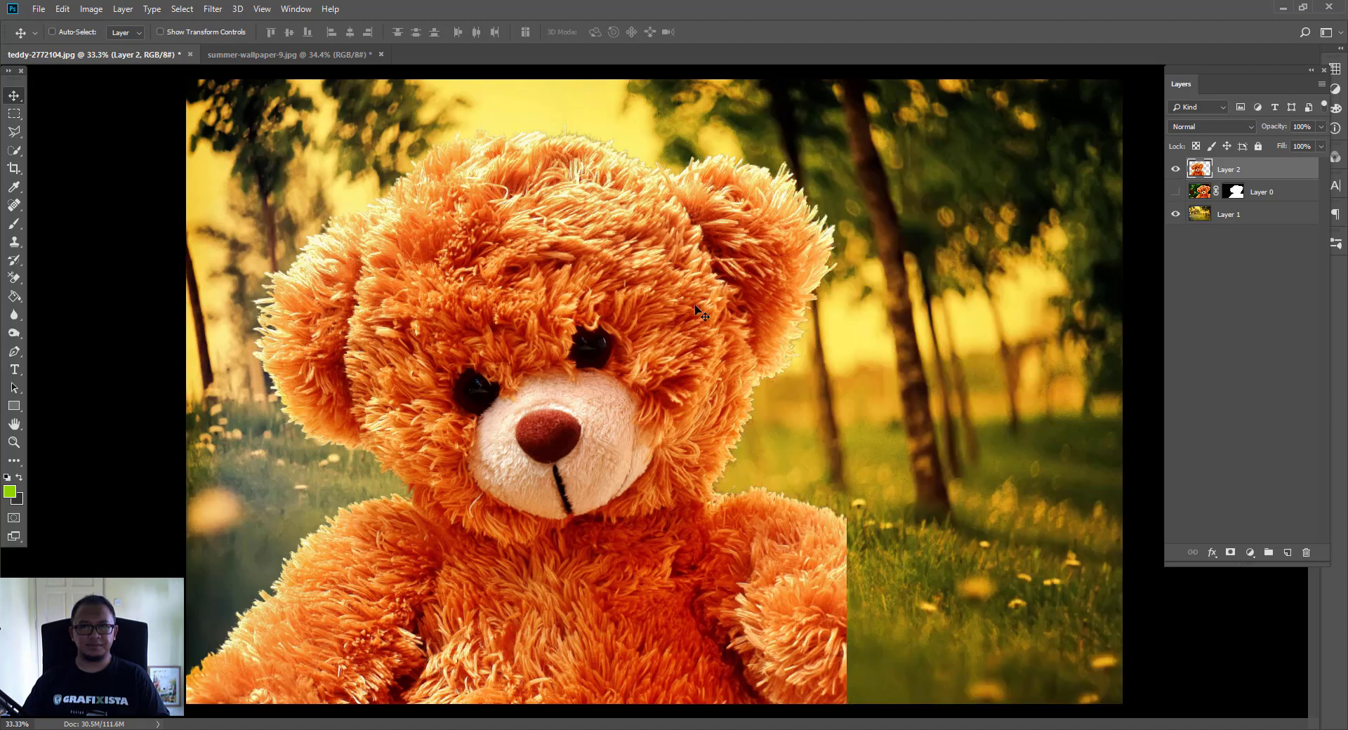
pyautogui.moveTo(689, 308); pyautogui.dragTo(977, 287)
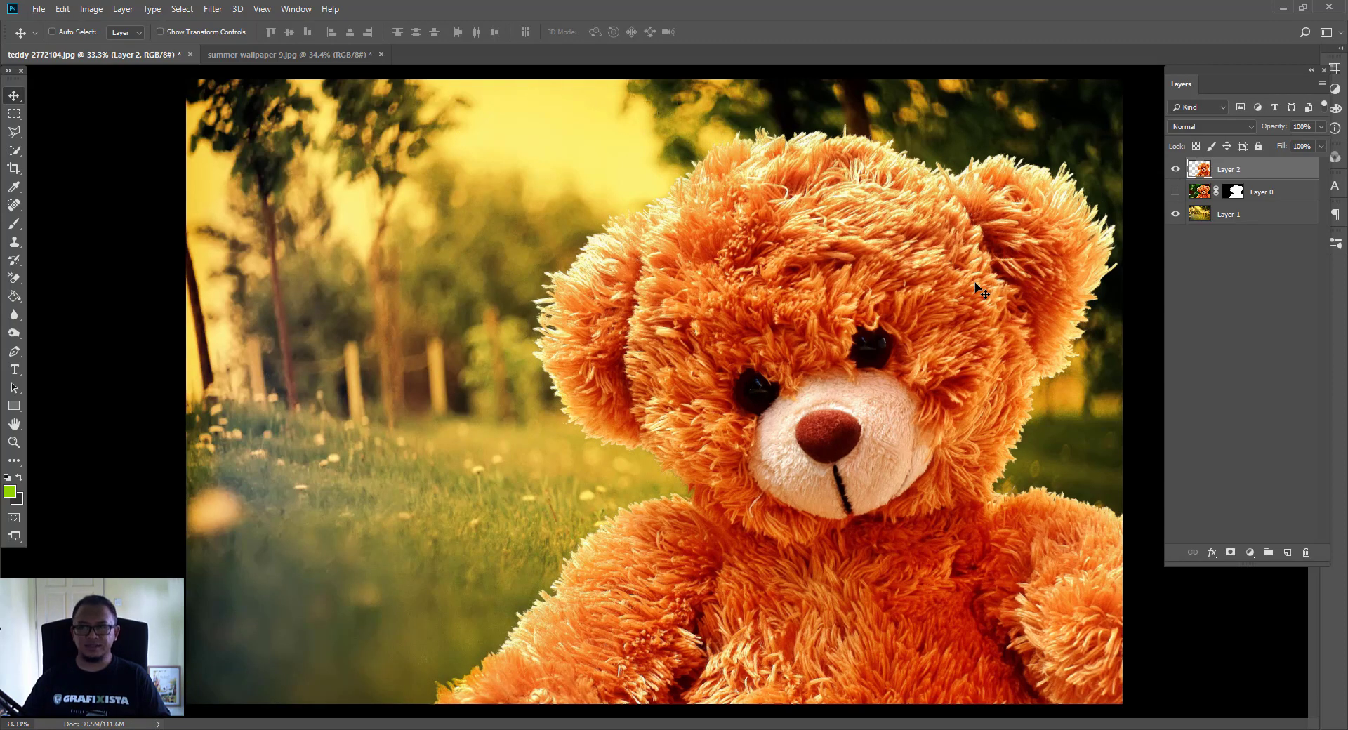